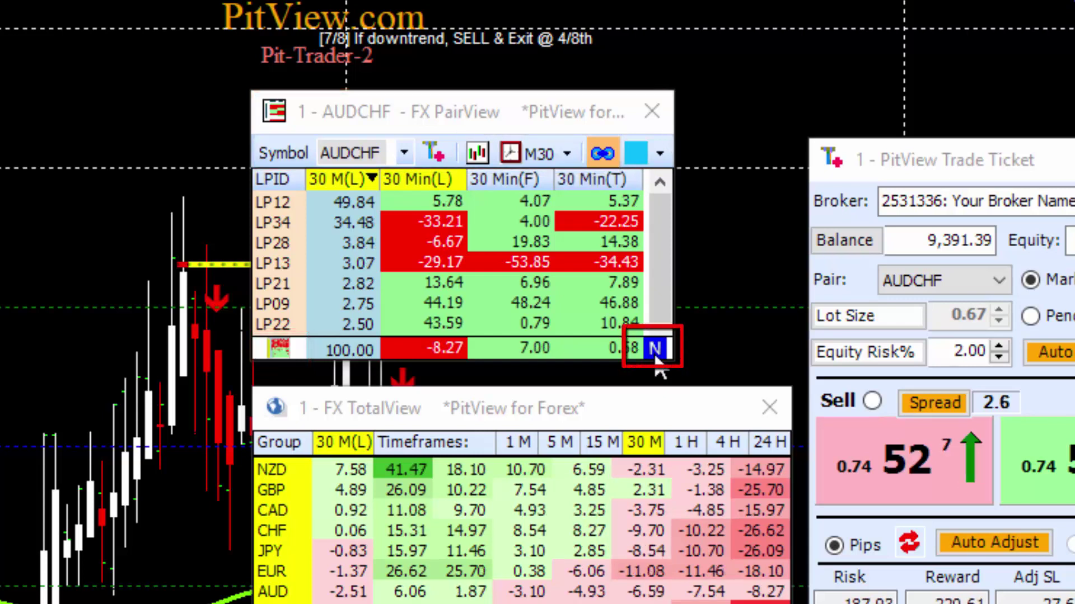
Close the AUDCHF FX PairView window and open a new FX PairView in its place
left_click_drag(529, 123, 527, 120)
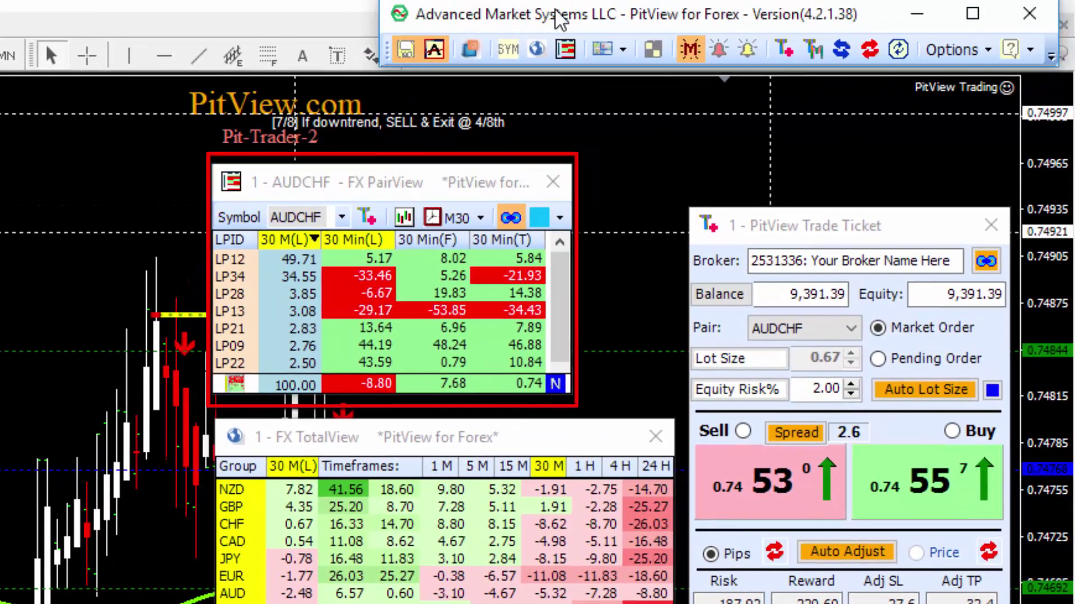
left_click(553, 182)
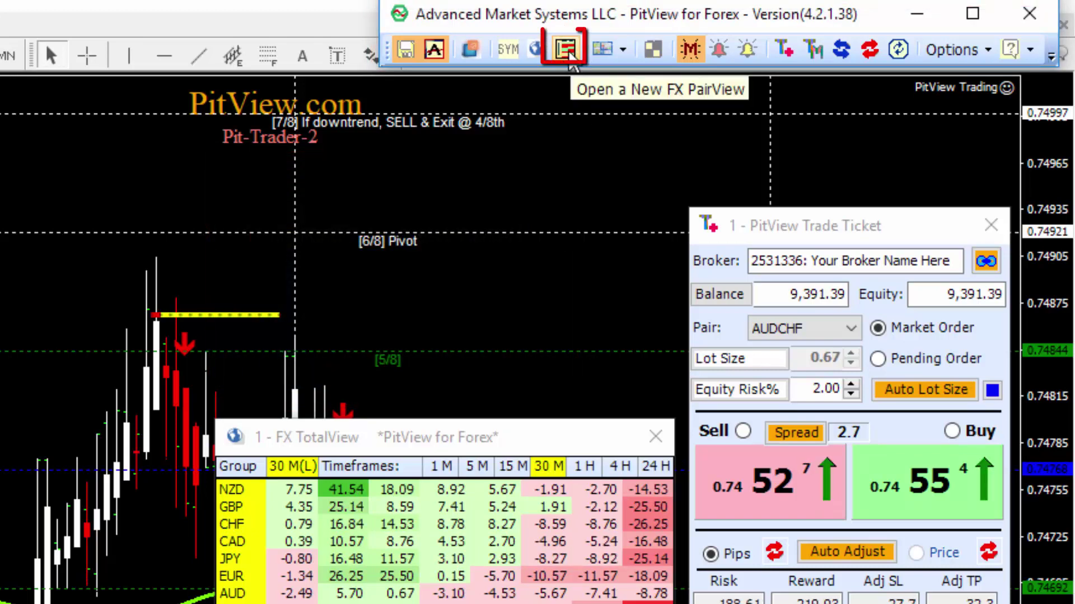
left_click(568, 54)
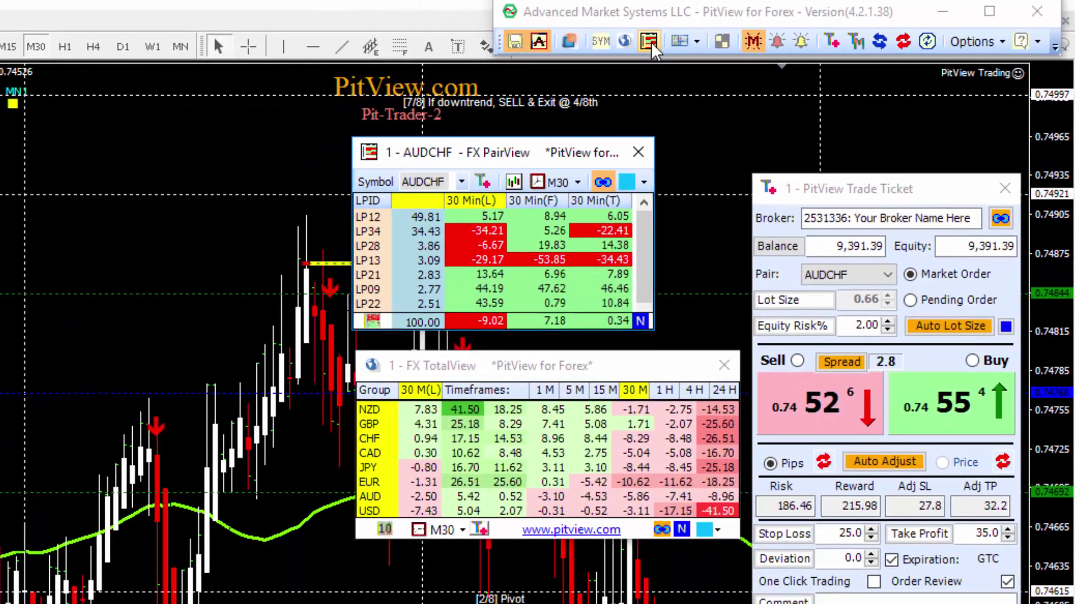
Open two additional FX PairView windows and close both again, keeping only the first AUDCHF one
left_click(650, 42)
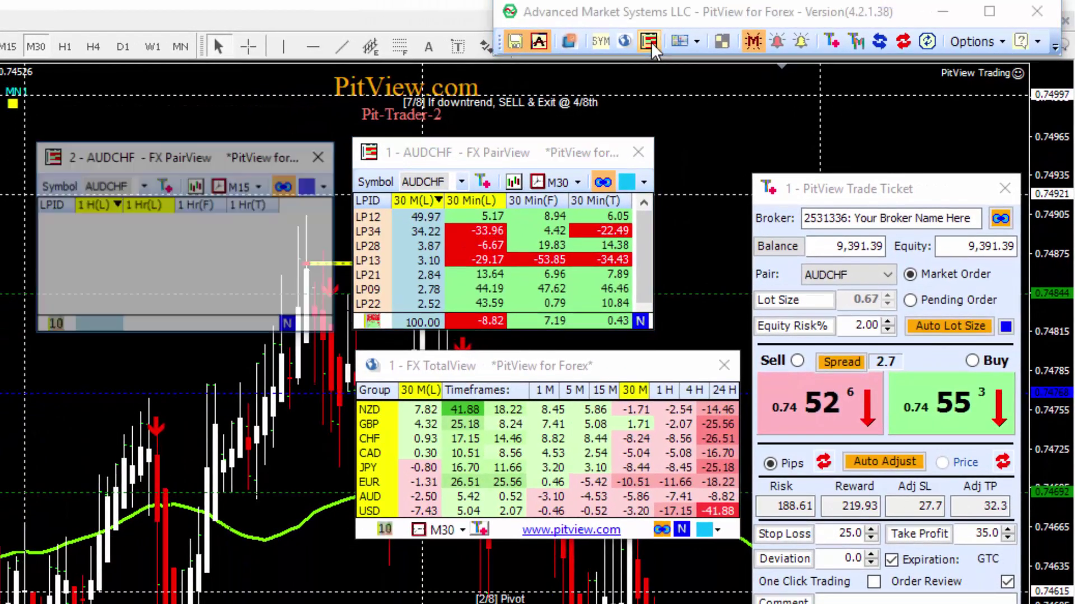
left_click(650, 43)
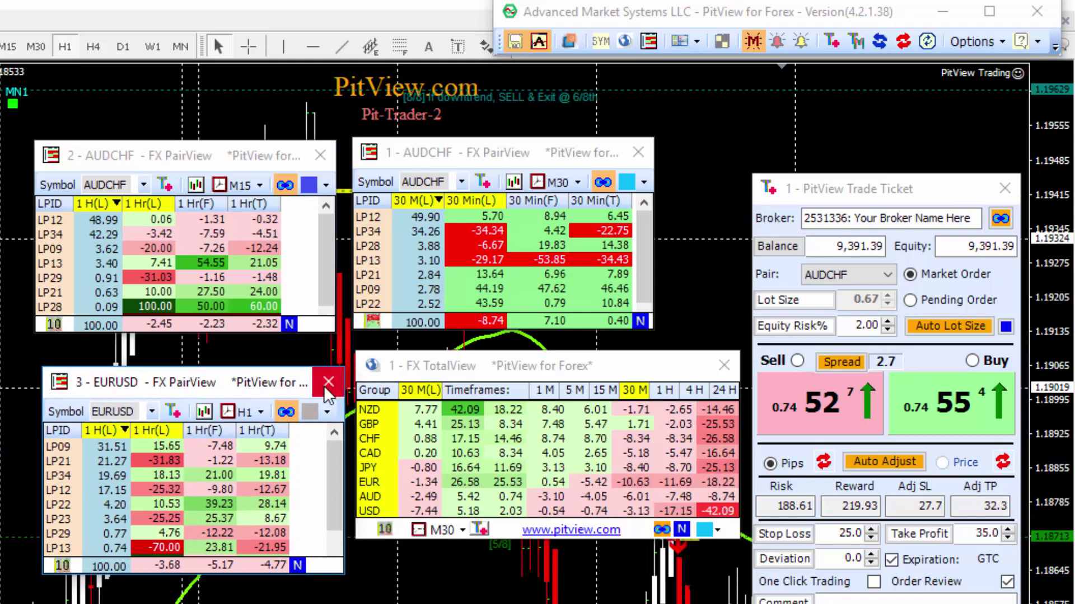
left_click(325, 372)
left_click(320, 155)
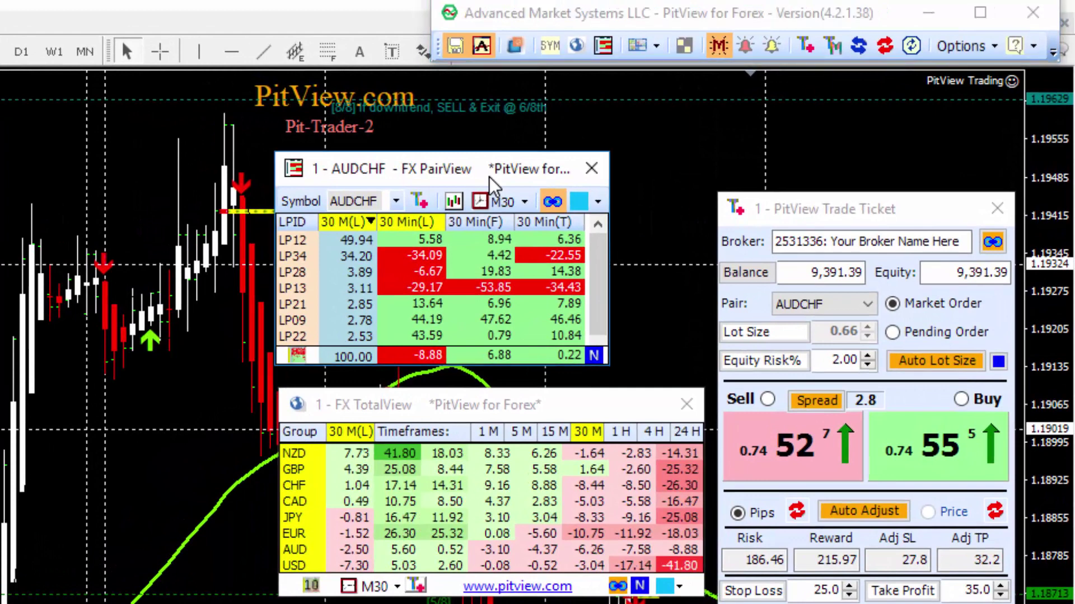
Move the AUDCHF FX PairView window slightly and restore its detailed view from the totals row
left_click_drag(493, 182, 487, 185)
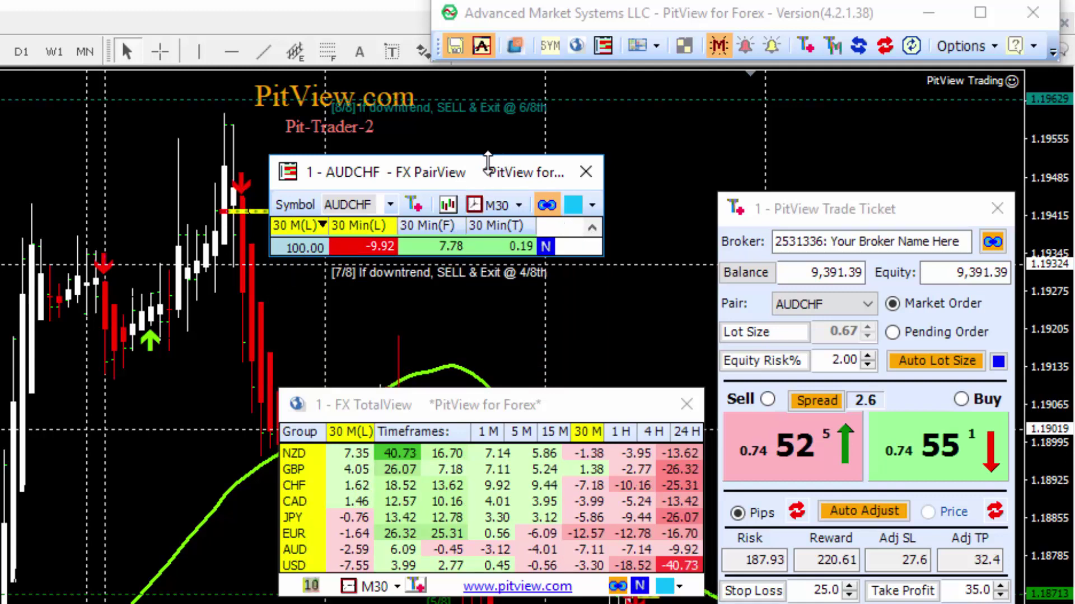
left_click(591, 226)
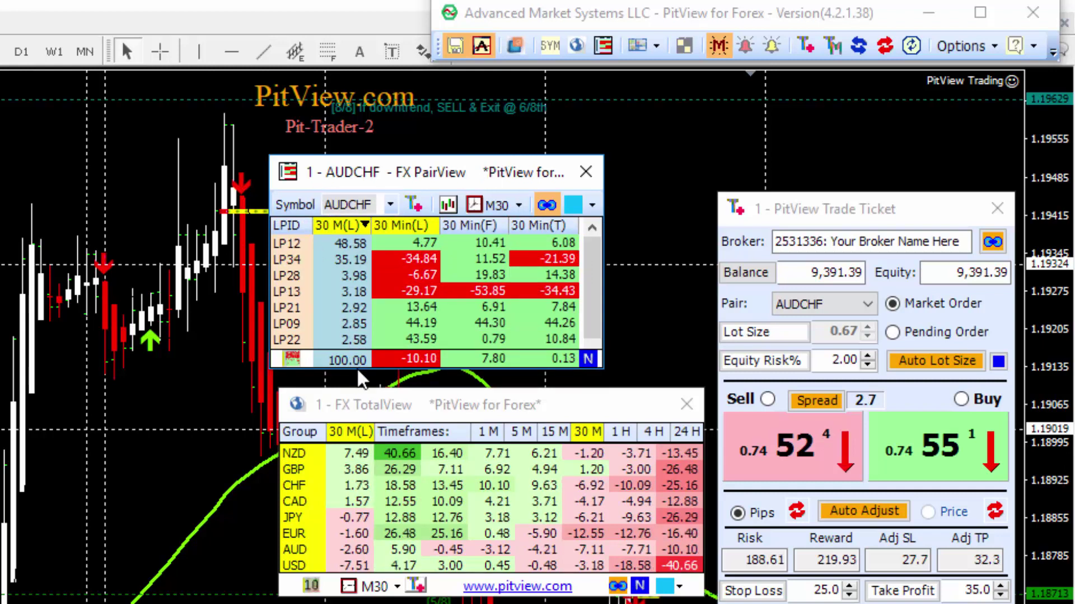
left_click_drag(355, 366, 386, 370)
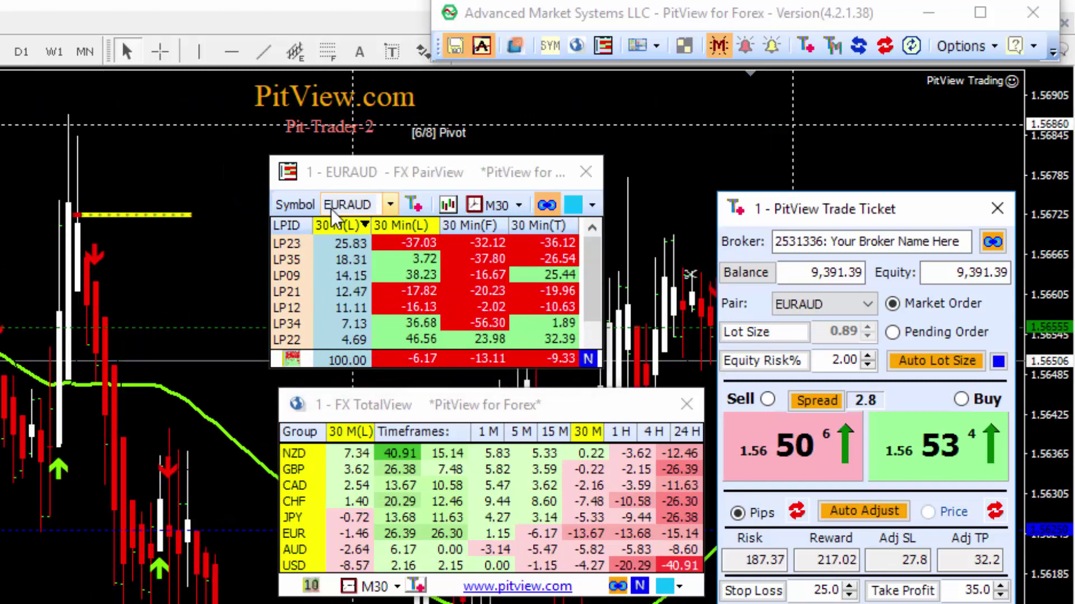
Switch the FX PairView symbol to AUDNZD and bring the linked Trade Ticket into focus
left_click(390, 204)
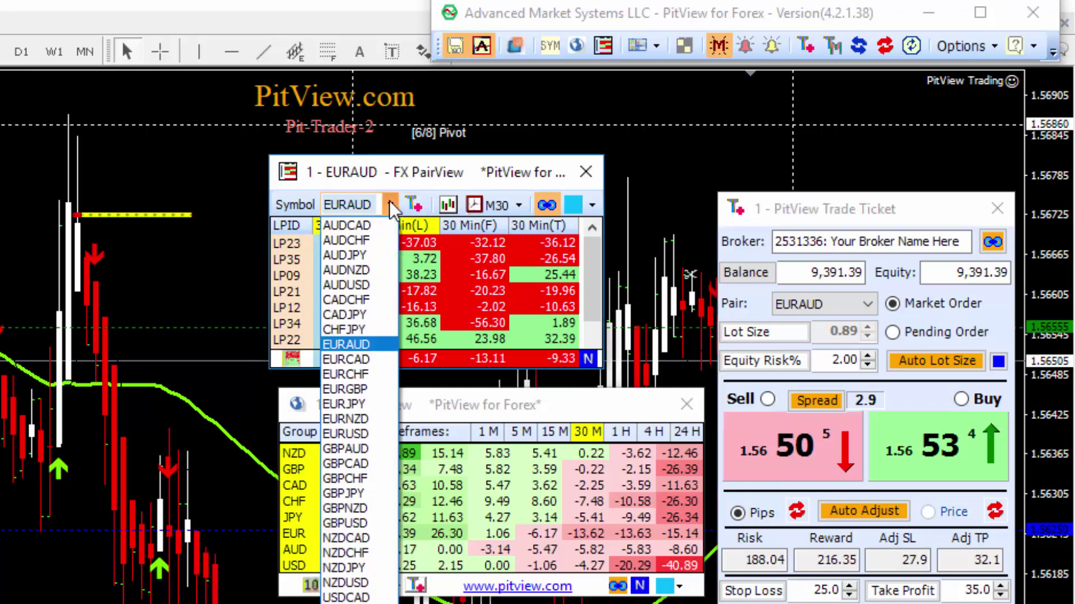
left_click(358, 272)
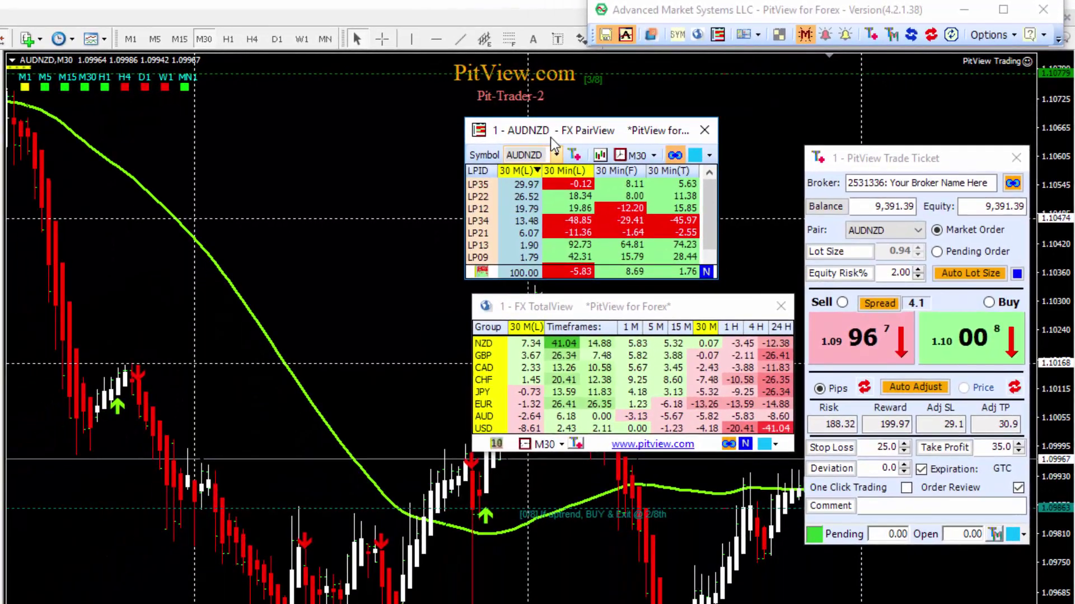
mouse_move(492, 130)
left_mouse_down()
mouse_move(75, 98)
mouse_move(25, 66)
left_mouse_up()
left_click(908, 166)
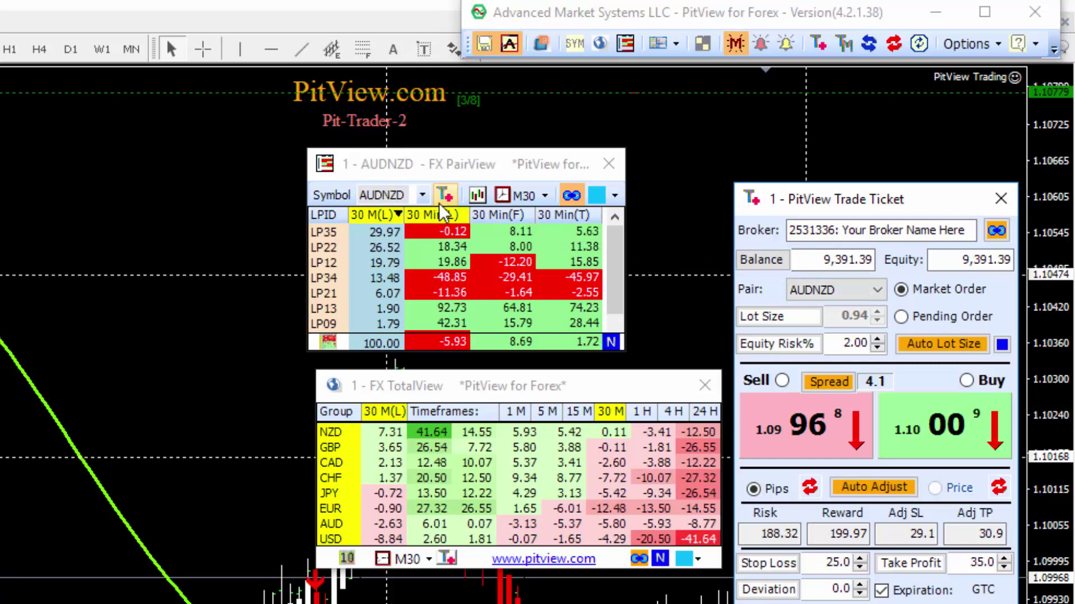
Check the color group choices of the FX PairView and FX TotalView windows without changing them
left_click(616, 196)
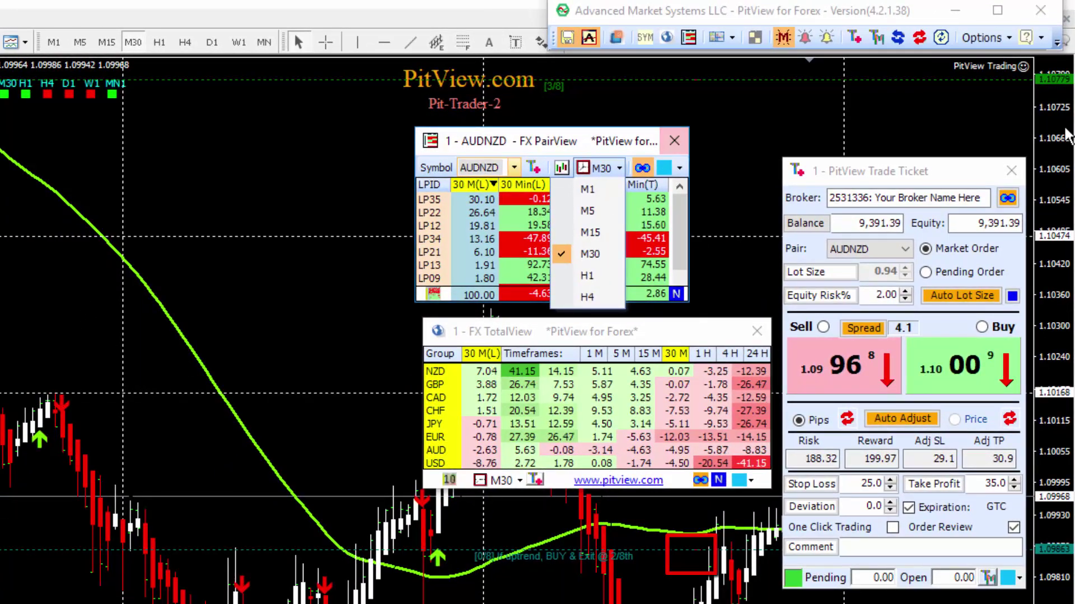
left_click(753, 486)
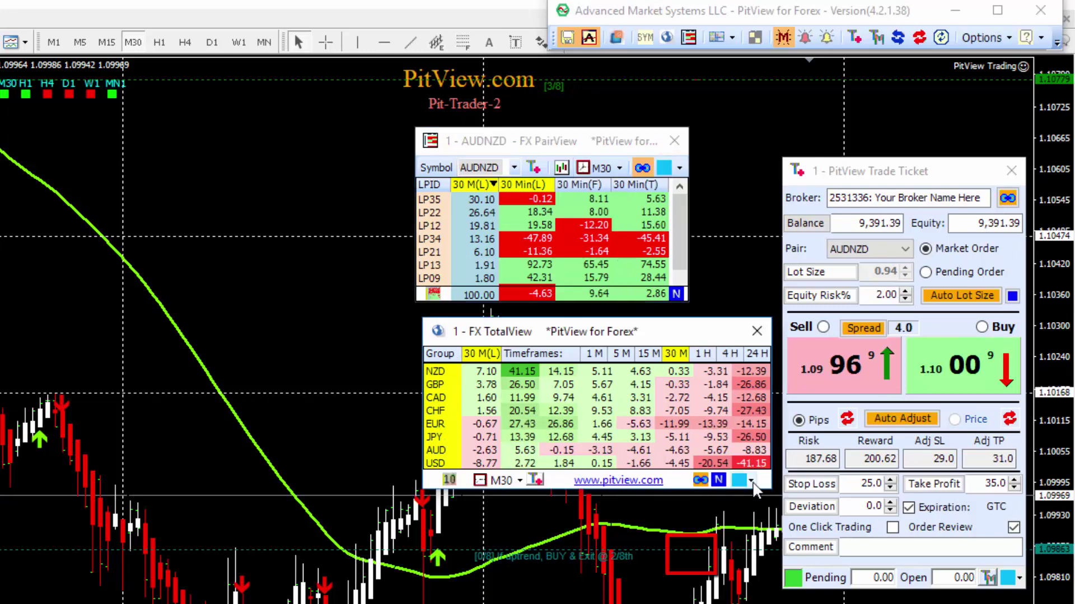
left_click(751, 483)
key("Escape")
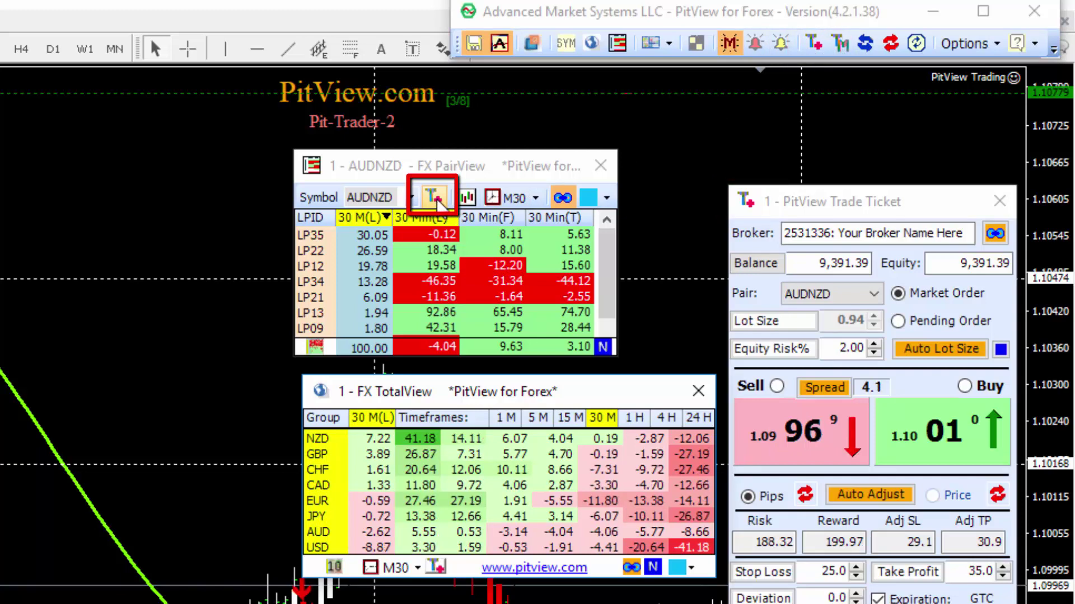
Hide and show the Trade Ticket twice from the AUDNZD FX PairView
left_click(437, 200)
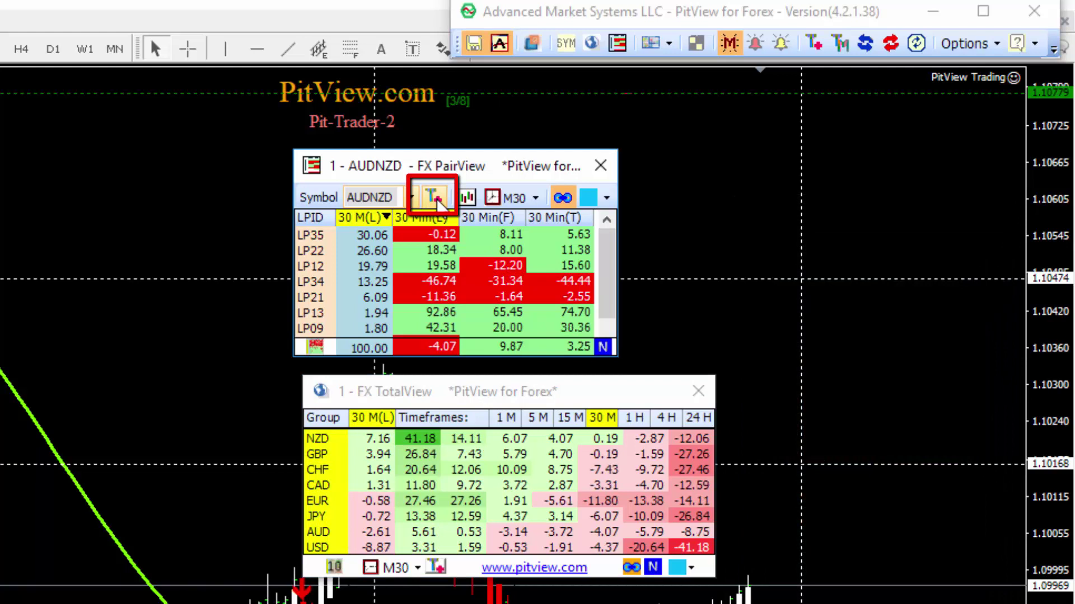
left_click(434, 197)
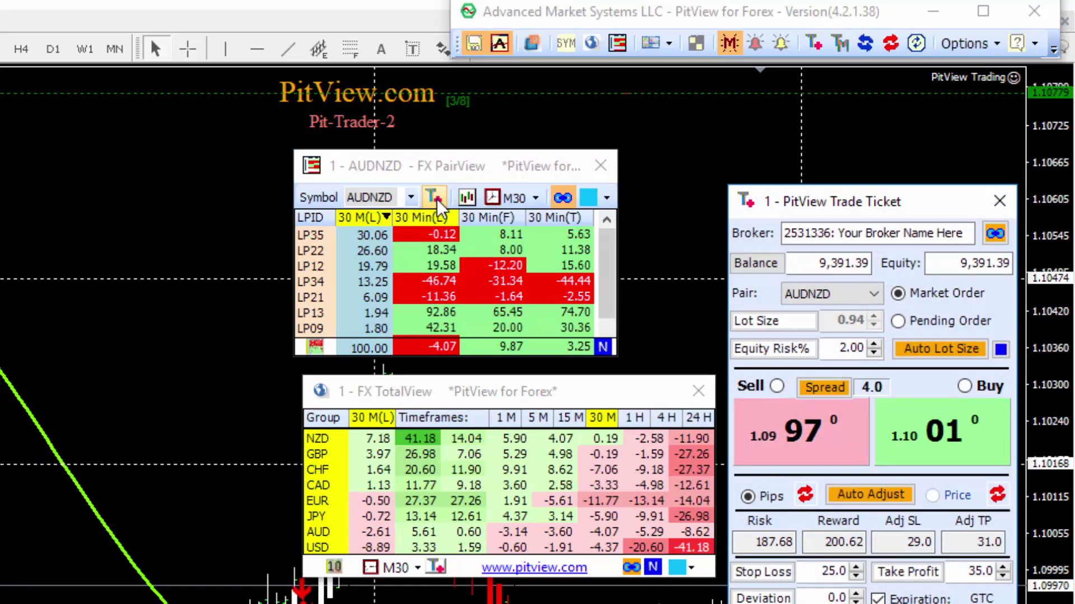
left_click(435, 200)
left_click(436, 199)
Load the AUDNZD symbol and M30 period into the MT4 chart and review the available time frames
left_click(466, 197)
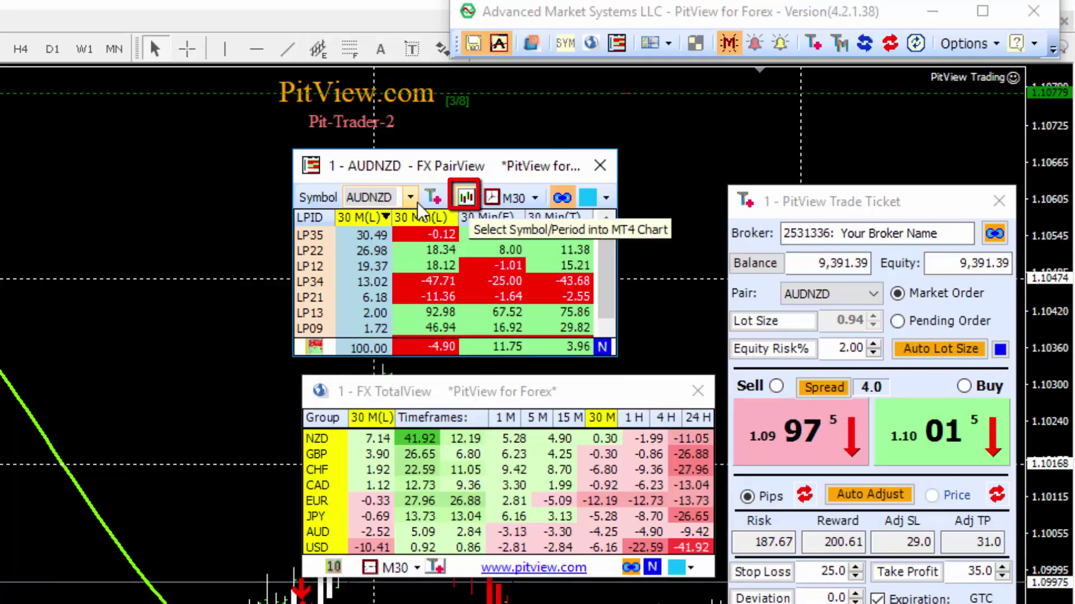
left_click(534, 199)
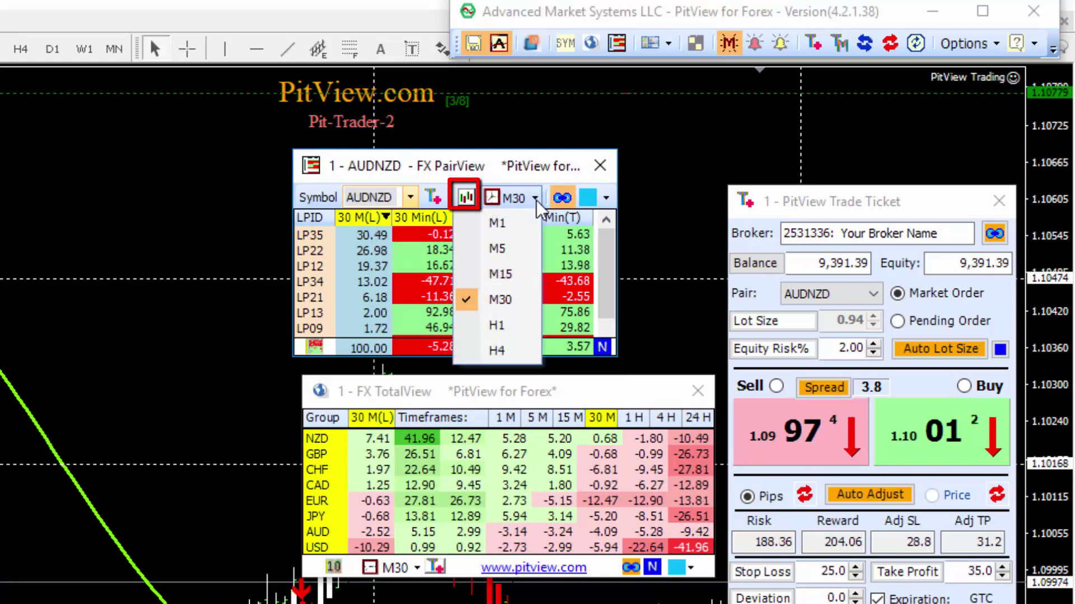
left_click(536, 204)
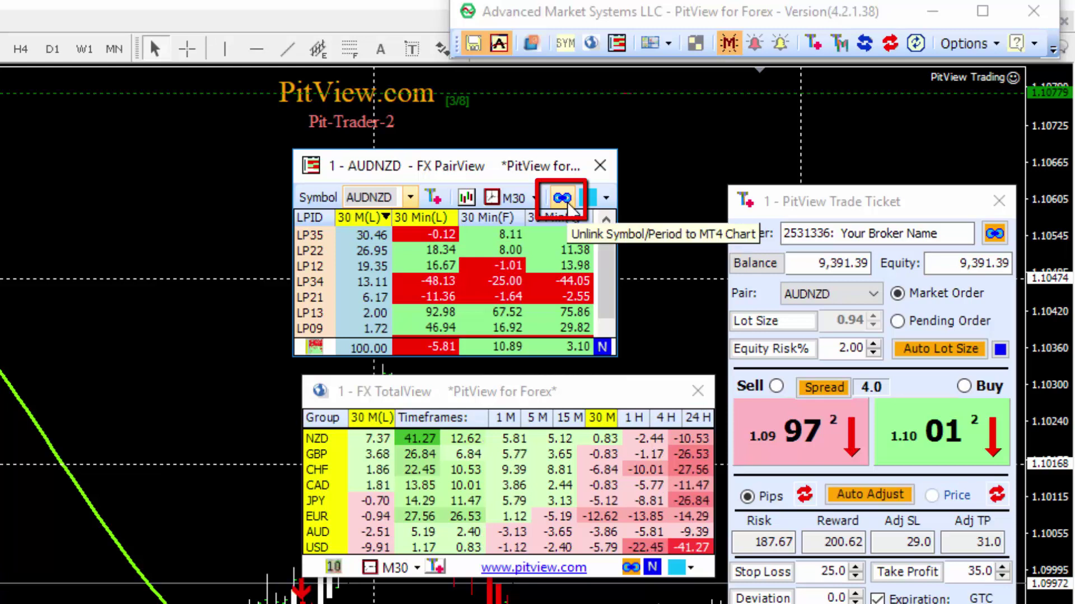
Unlink the AUDNZD FX PairView from the MT4 chart and link it again
left_click(562, 199)
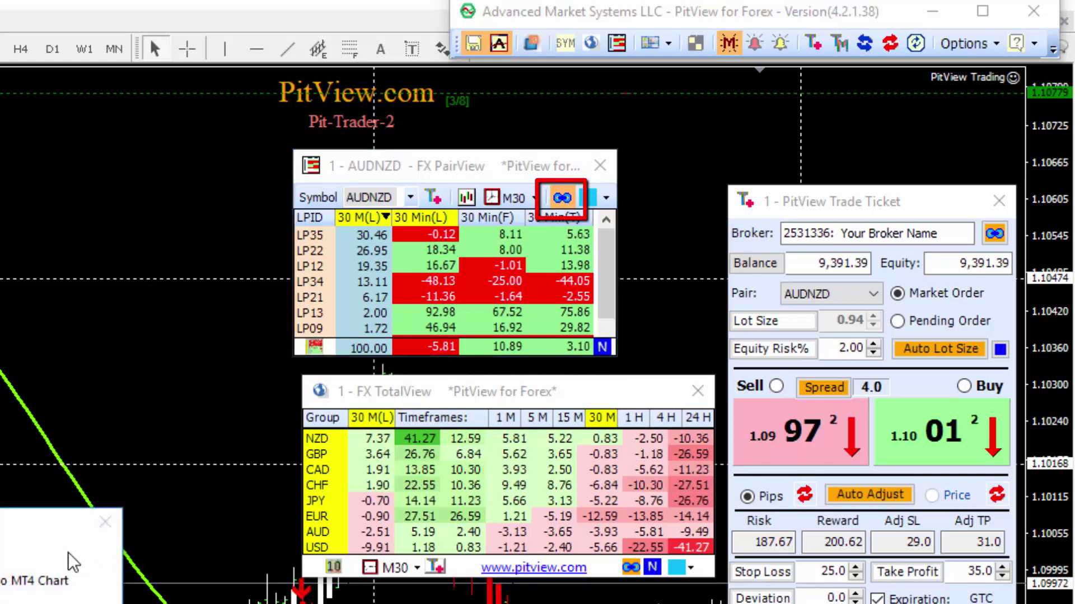
left_click_drag(22, 536, 648, 257)
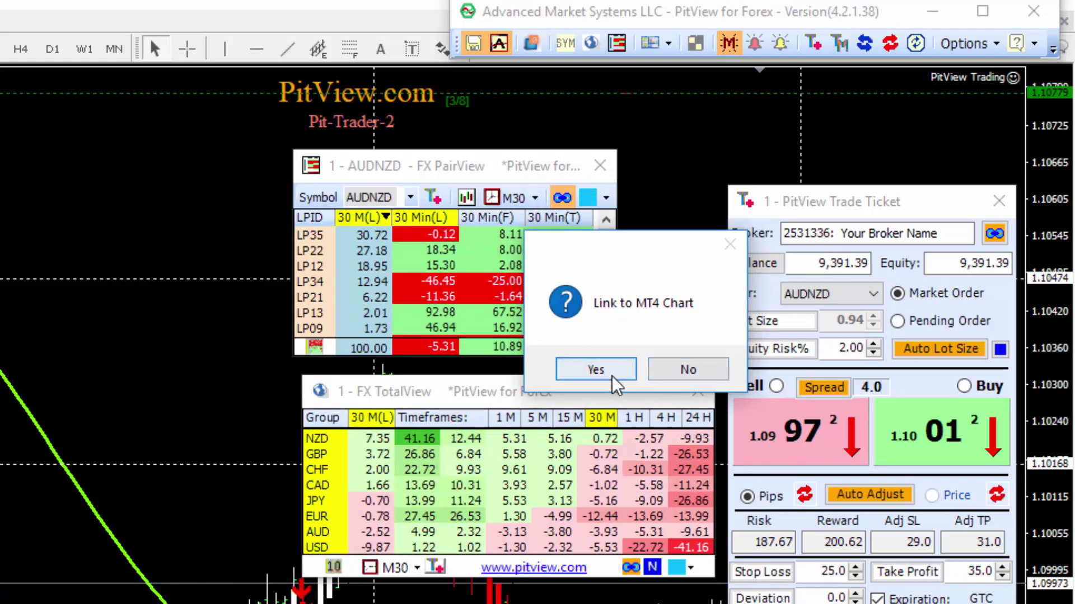
left_click(693, 376)
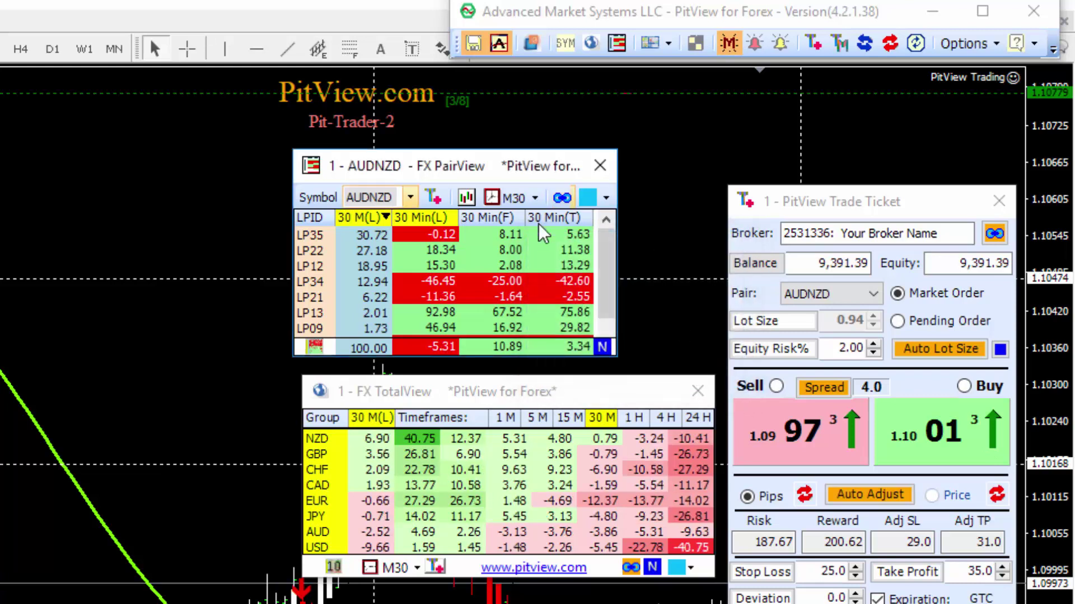
left_click(562, 197)
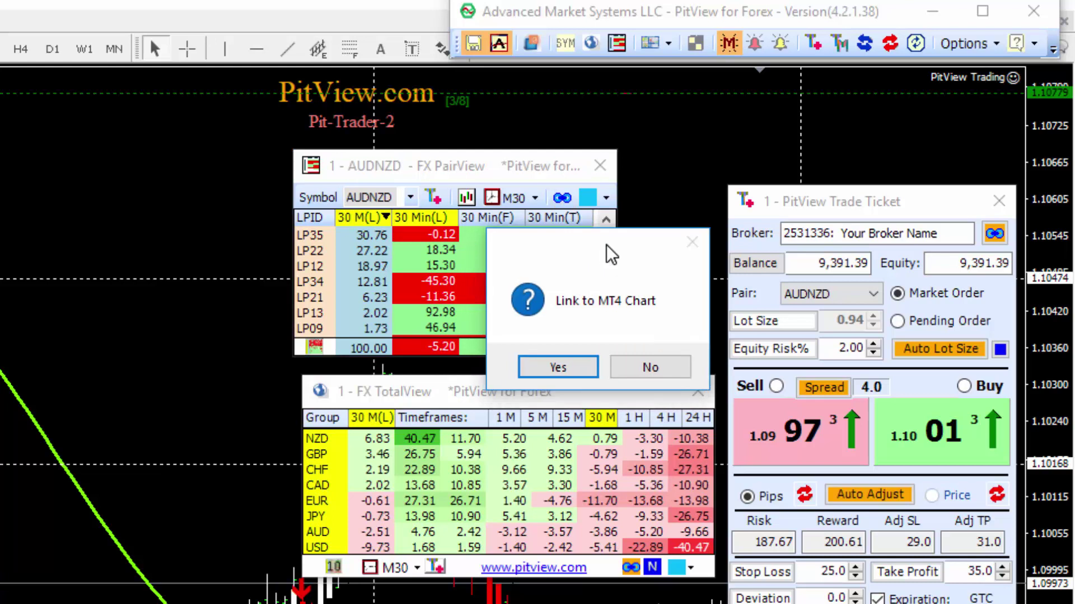
left_click(544, 372)
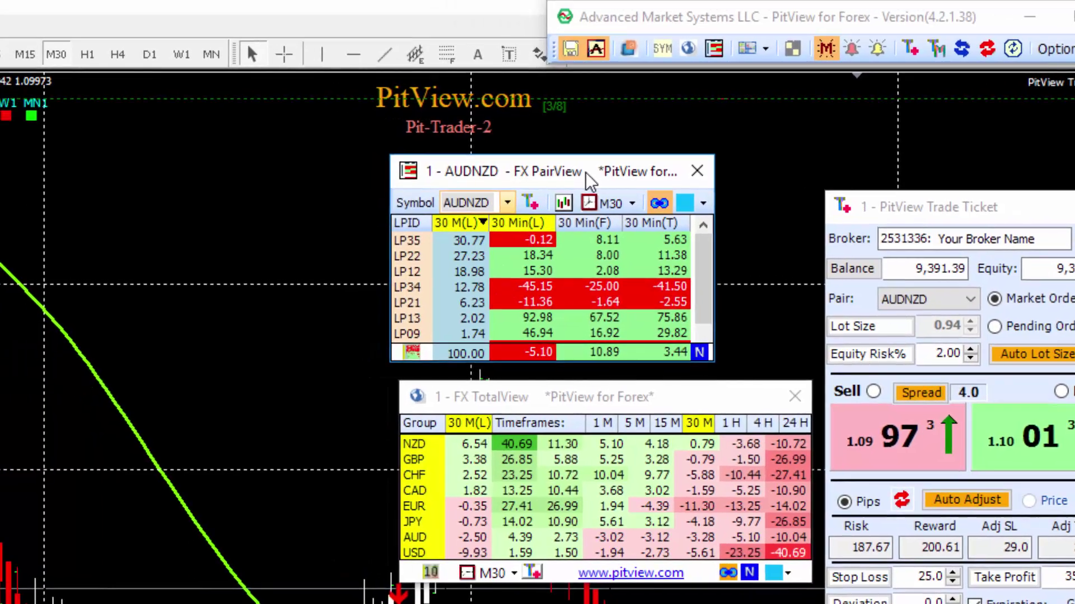
Place the FX PairView beside the chart label, switch the MT4 chart to H4 and reload AUDNZD M30 from the PairView
left_click_drag(481, 171, 0, 153)
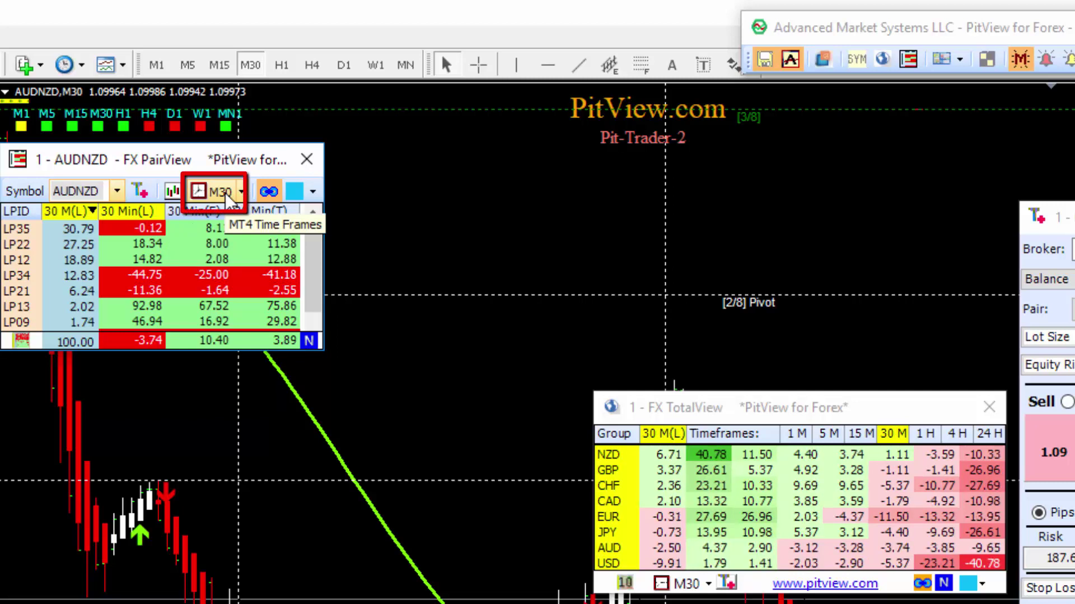
left_click(317, 67)
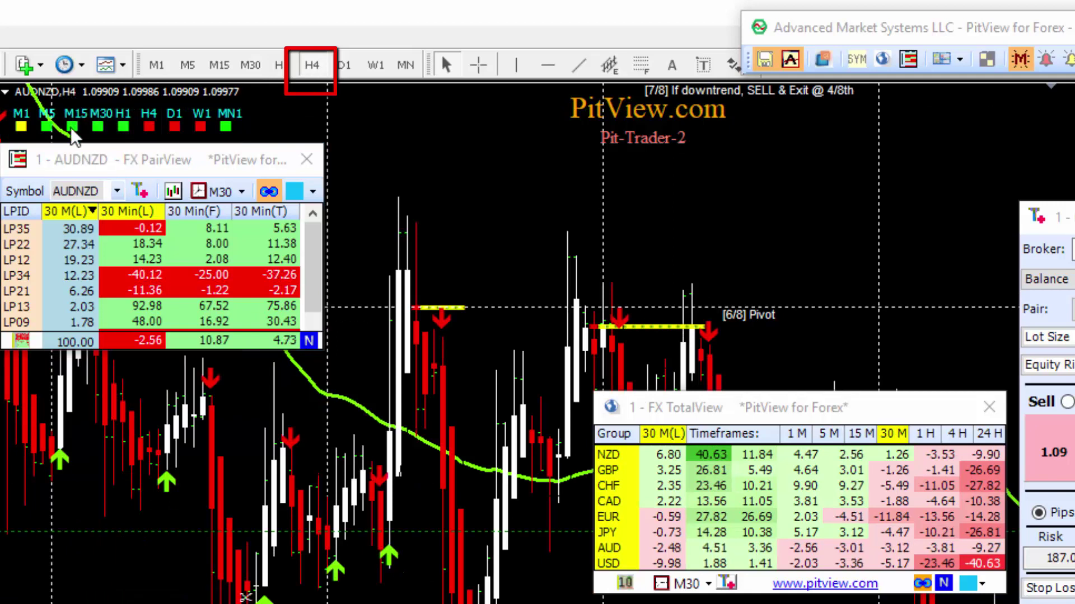
left_click(173, 192)
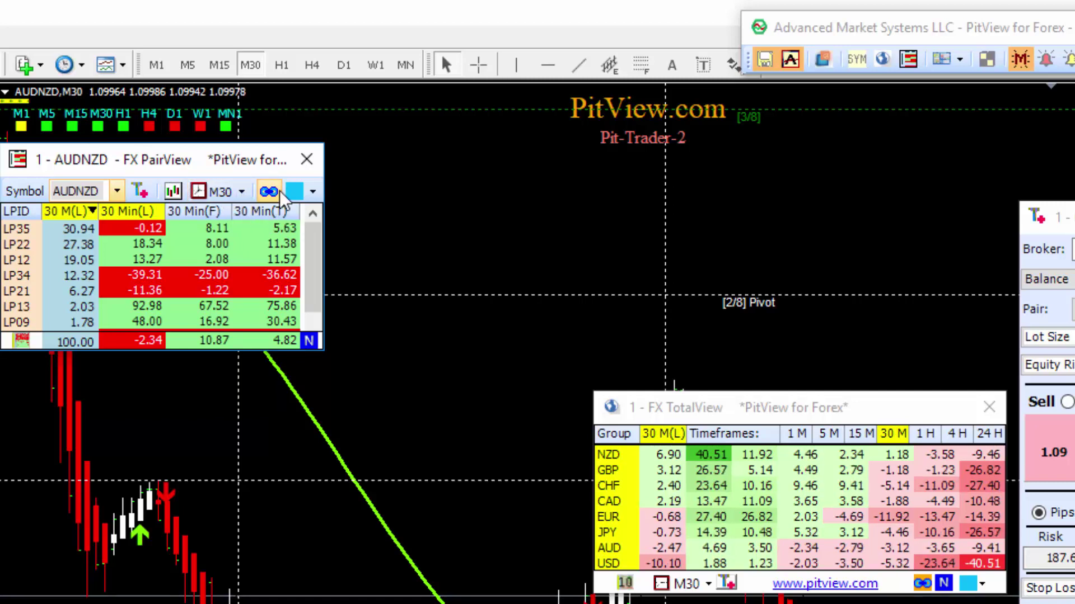
Set the FX PairView's MT4 time frame to H1 and move the window back above FX TotalView
left_click(242, 192)
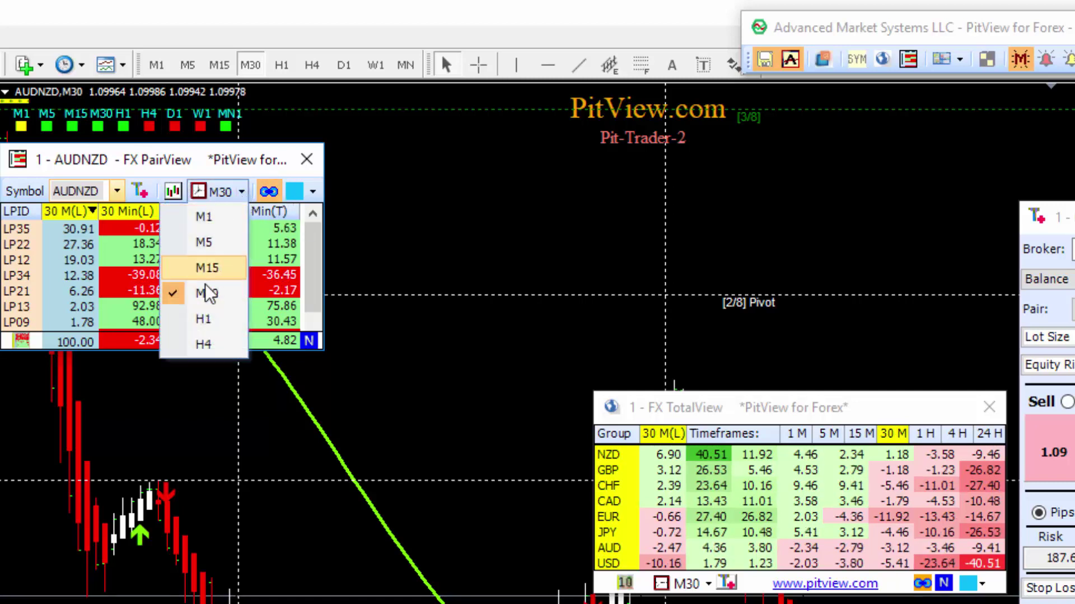
left_click(202, 319)
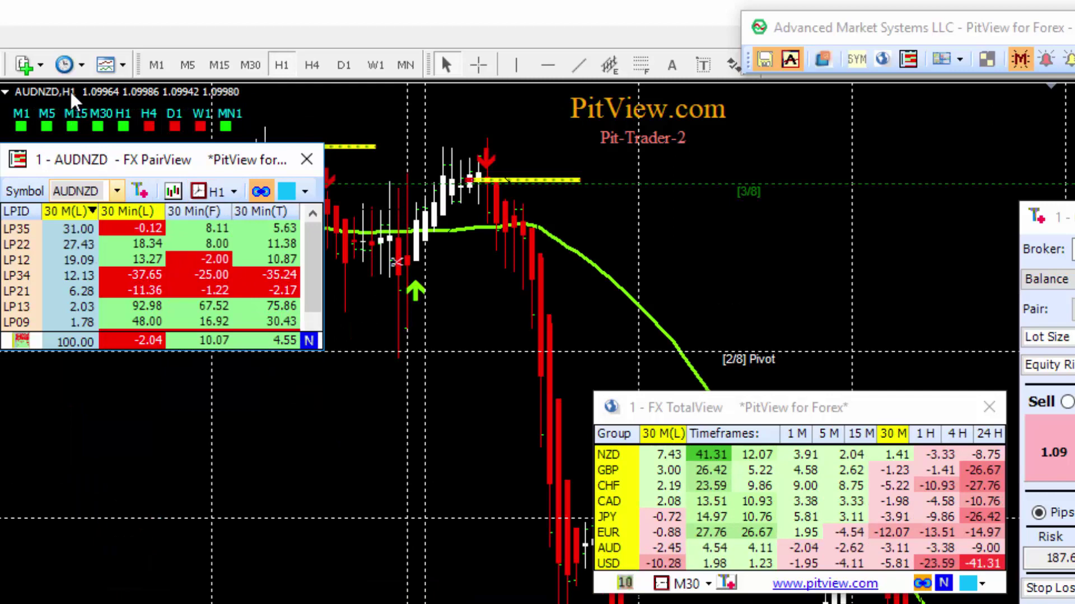
left_click_drag(146, 156, 742, 185)
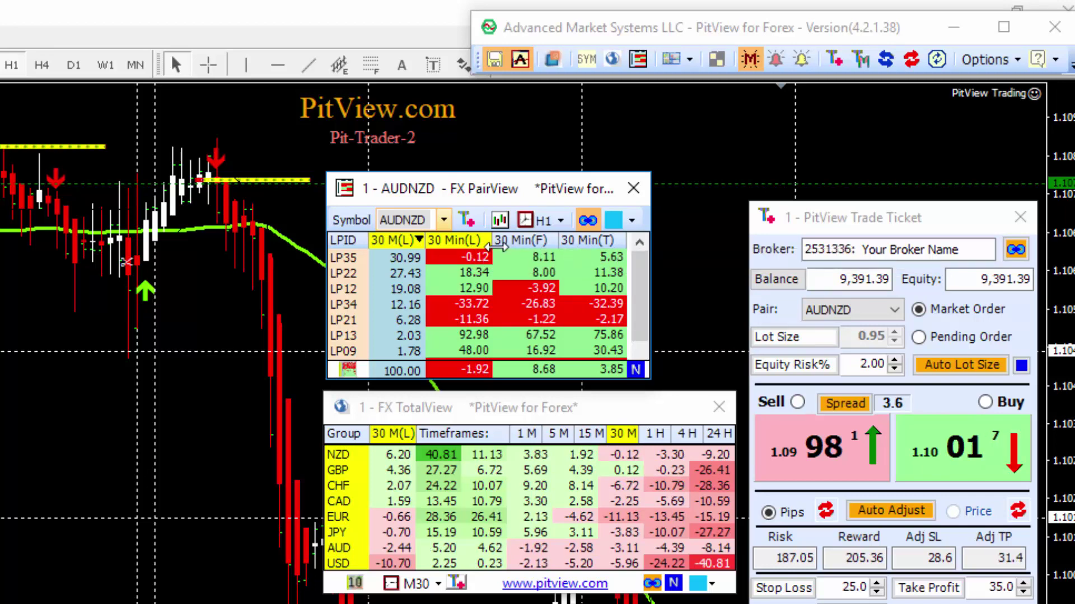
Review the AUDNZD FX PairView's window options for lists, timeframes, columns and number of ticks
right_click(515, 273)
mouse_move(562, 350)
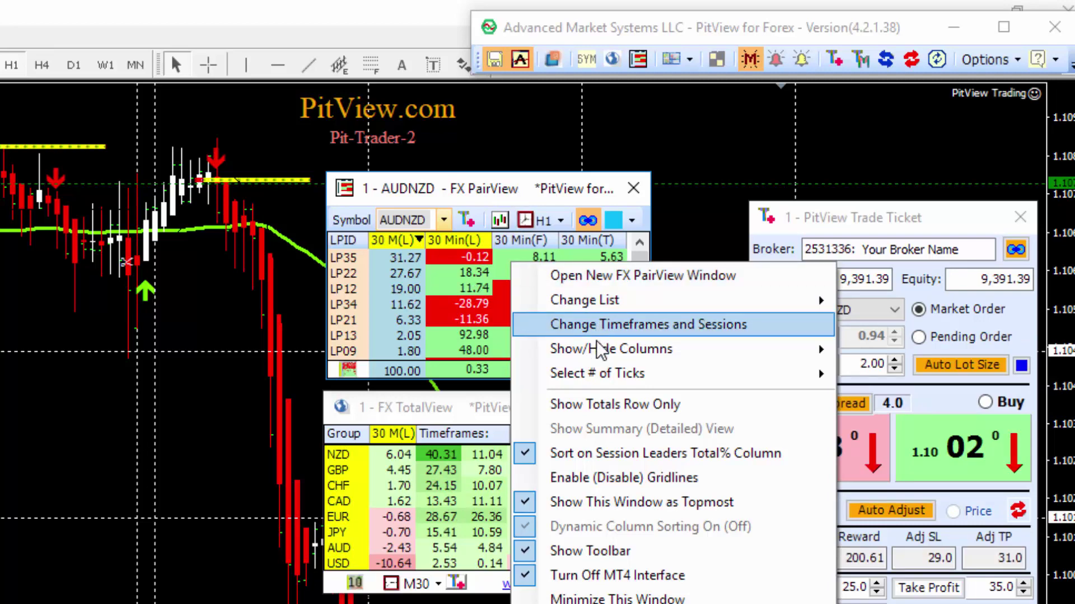
left_click(641, 311)
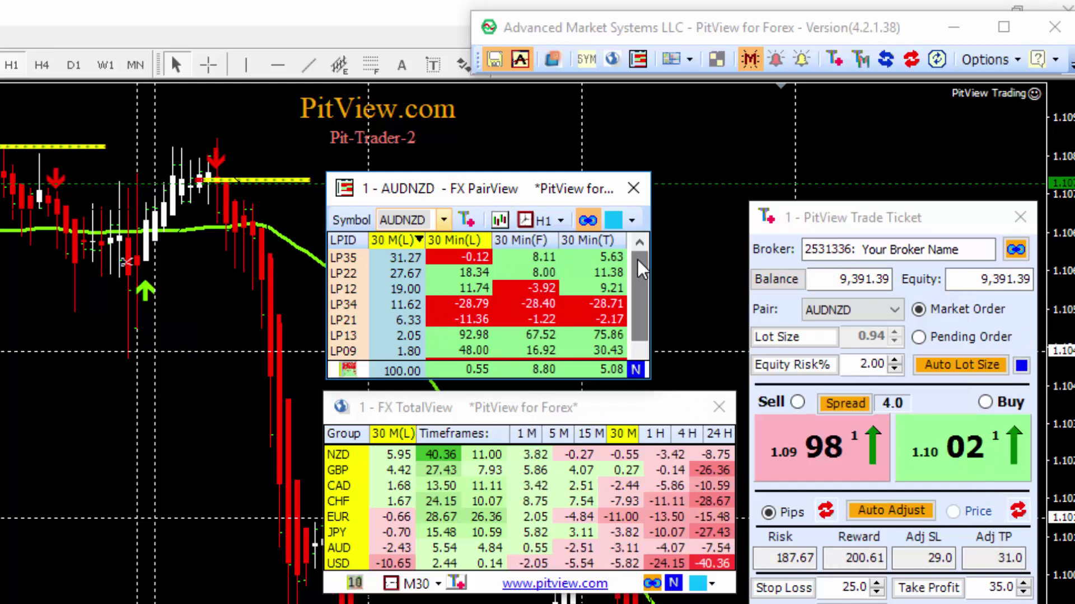
Shorten the FX PairView window to about three liquidity provider rows plus the totals row
left_click_drag(557, 379, 567, 318)
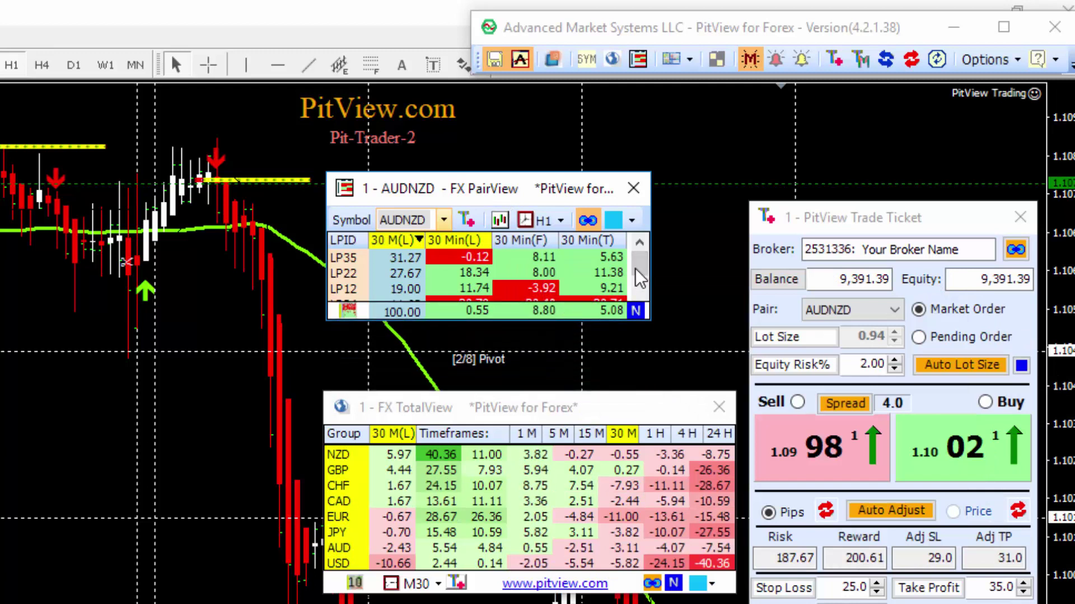
mouse_move(636, 260)
left_mouse_down()
mouse_move(641, 297)
mouse_move(638, 255)
left_mouse_up()
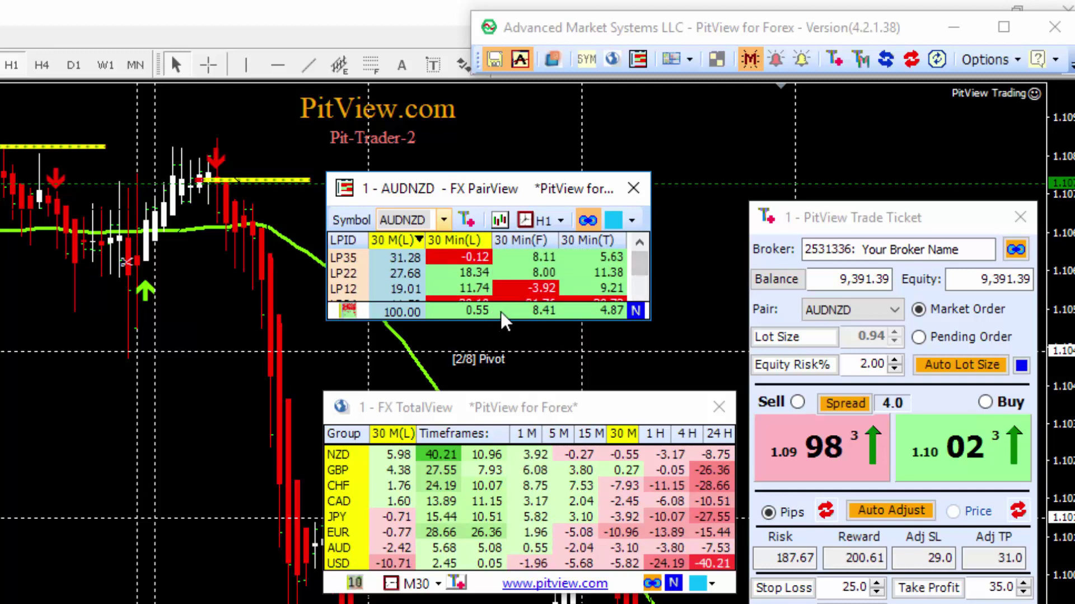
Lengthen the FX PairView to five liquidity provider rows and cycle its heatmap modes, ending on the 10-color heatmap
left_click_drag(510, 322, 476, 351)
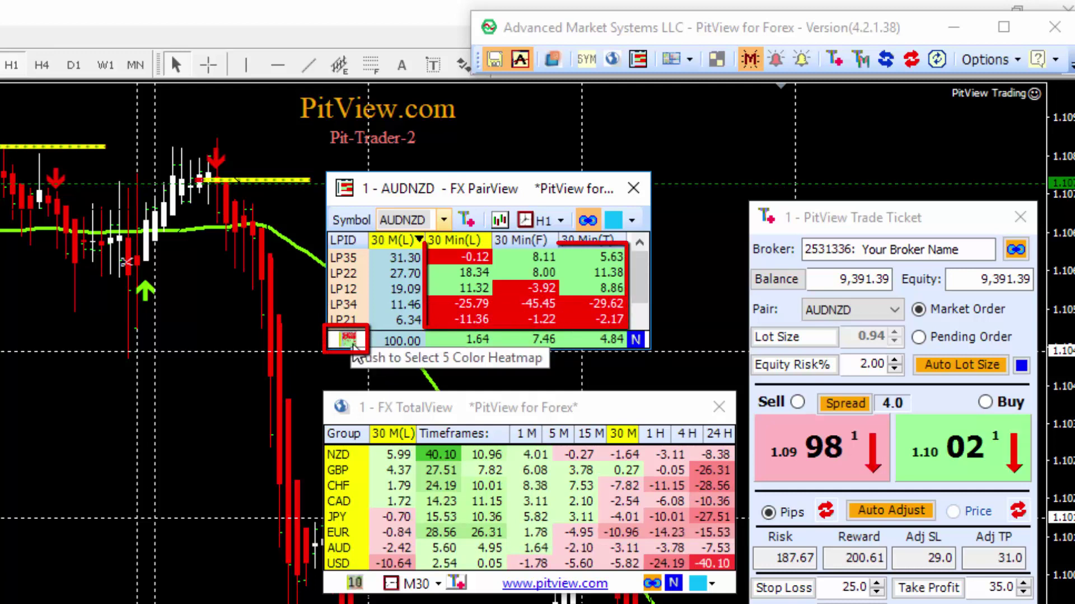
left_click(350, 341)
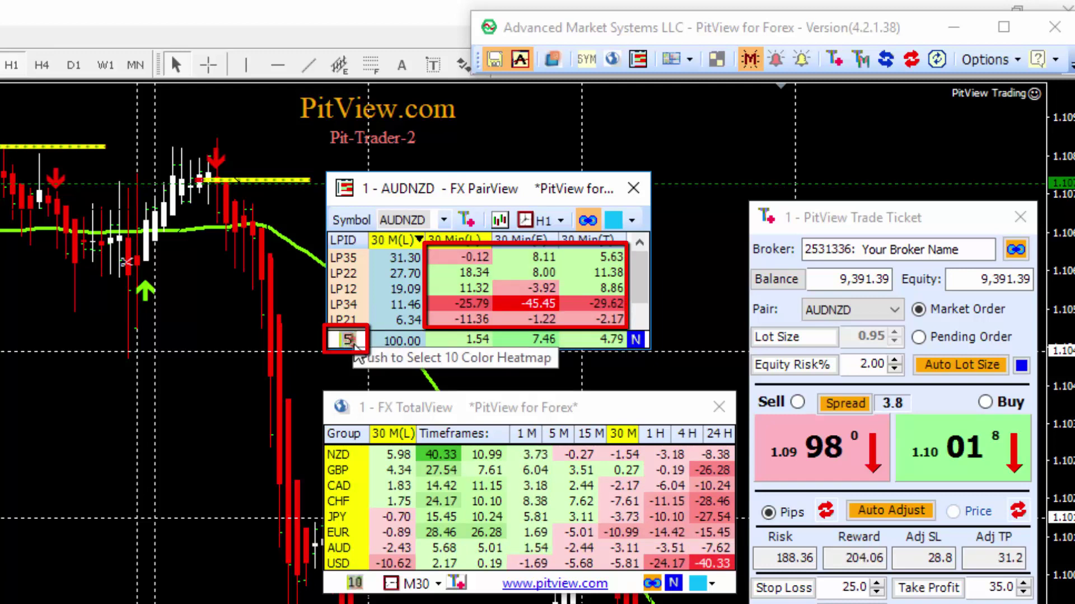
left_click(349, 341)
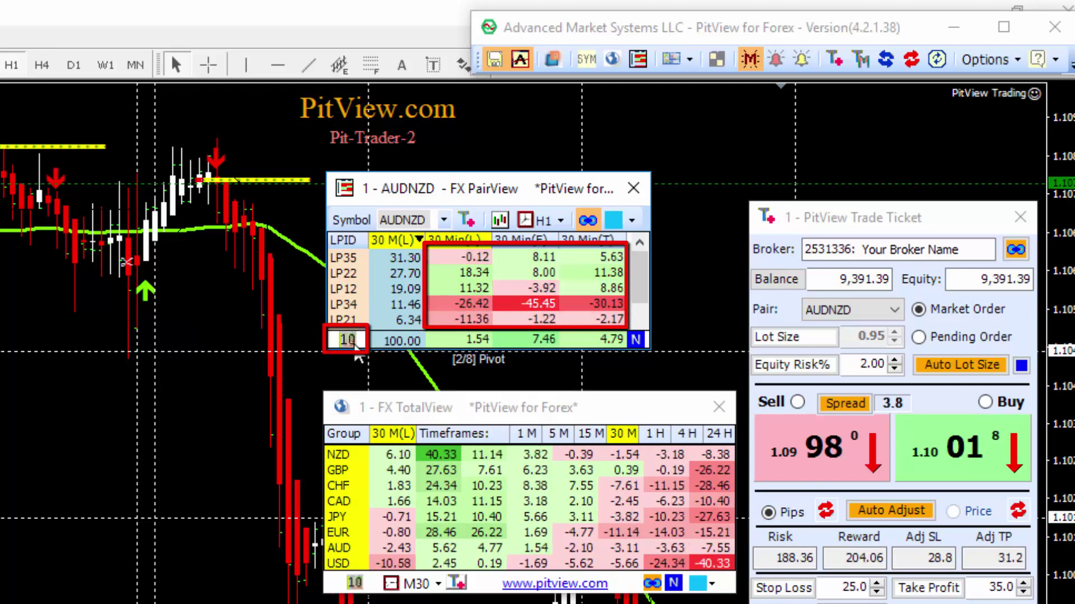
left_click(349, 340)
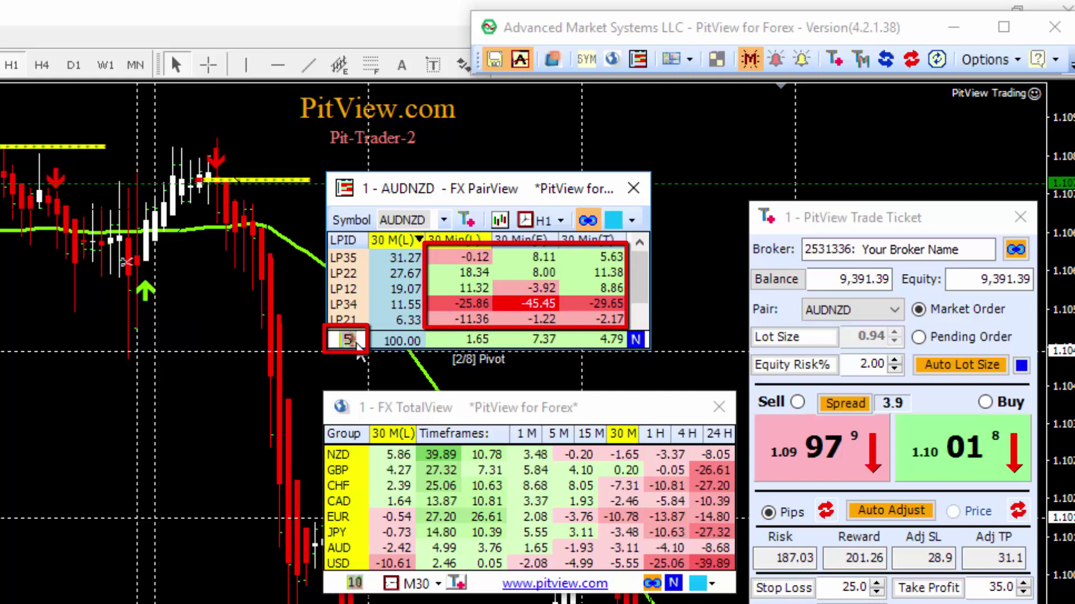
left_click(348, 340)
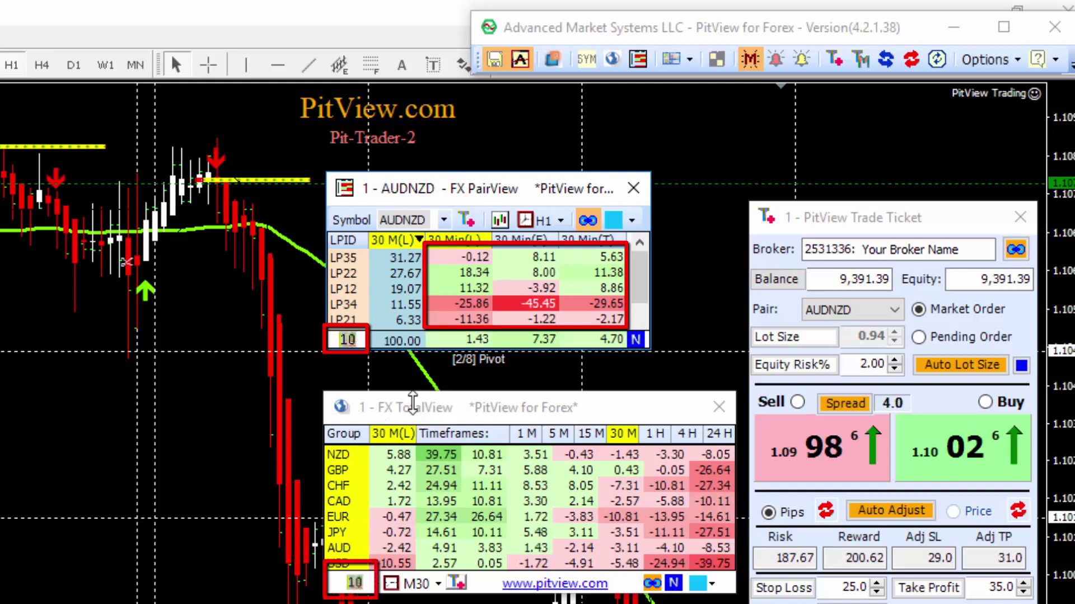
Cycle the FX TotalView heatmap through its color modes and back to the 10-color heatmap
left_click(358, 584)
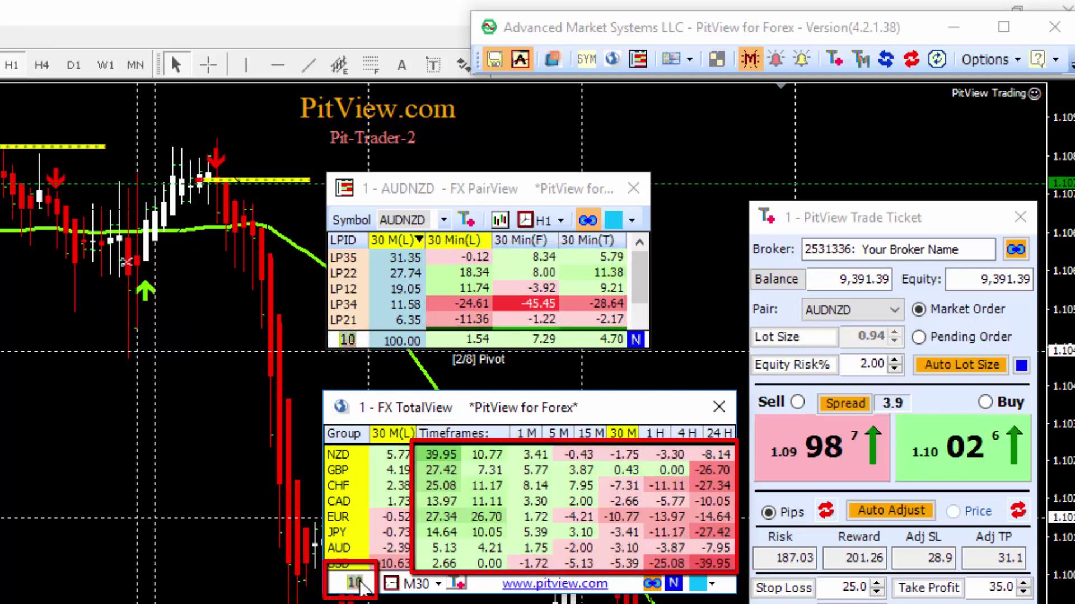
left_click(358, 584)
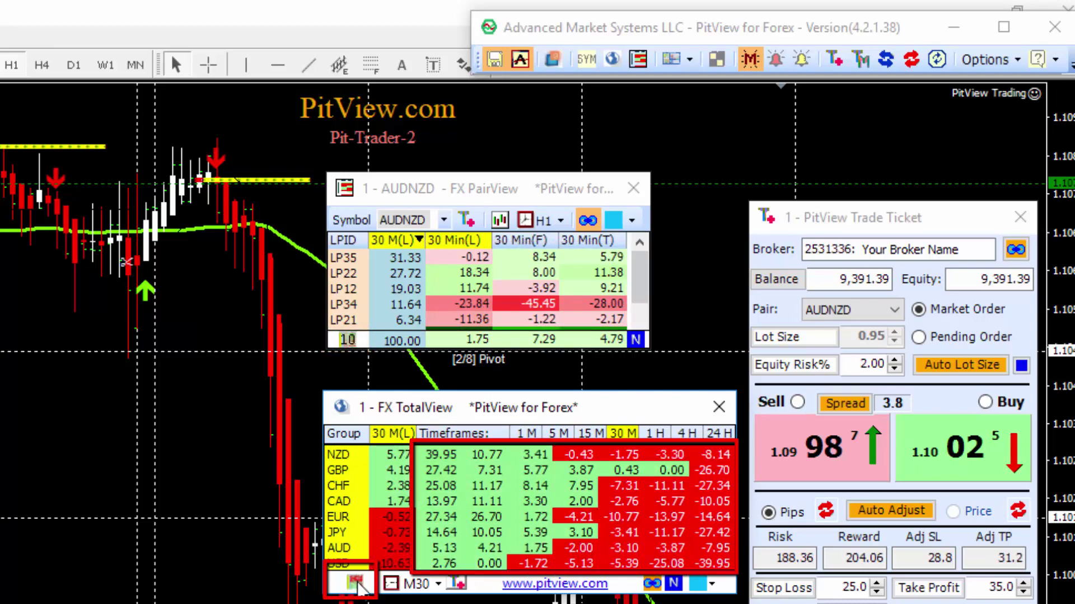
left_click(359, 584)
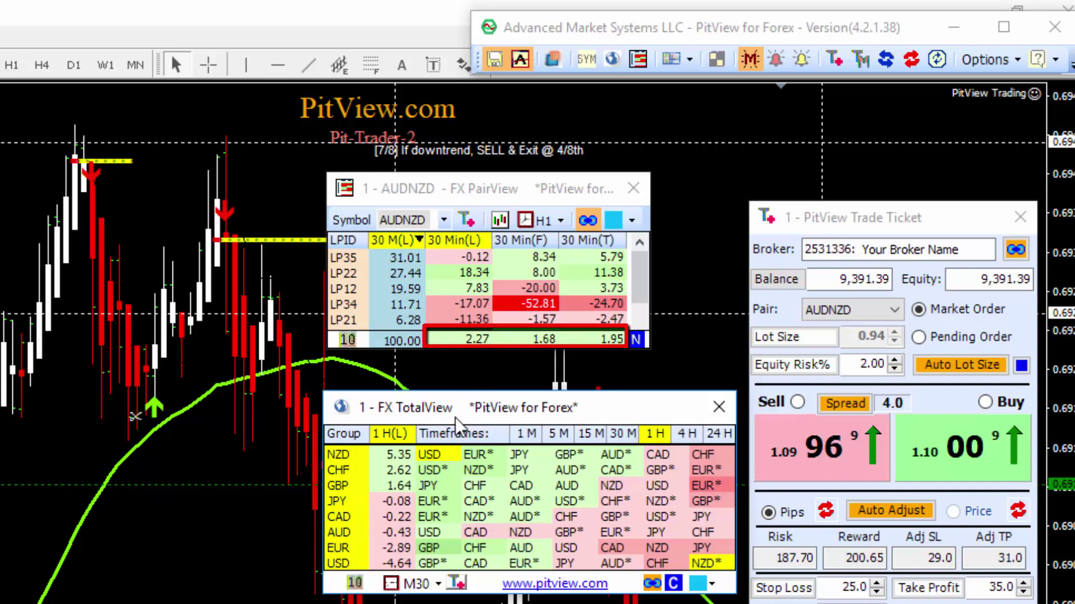
Load NZDUSD into the linked FX PairView from FX TotalView's NZD row and switch TotalView to net values (N)
left_click(433, 460)
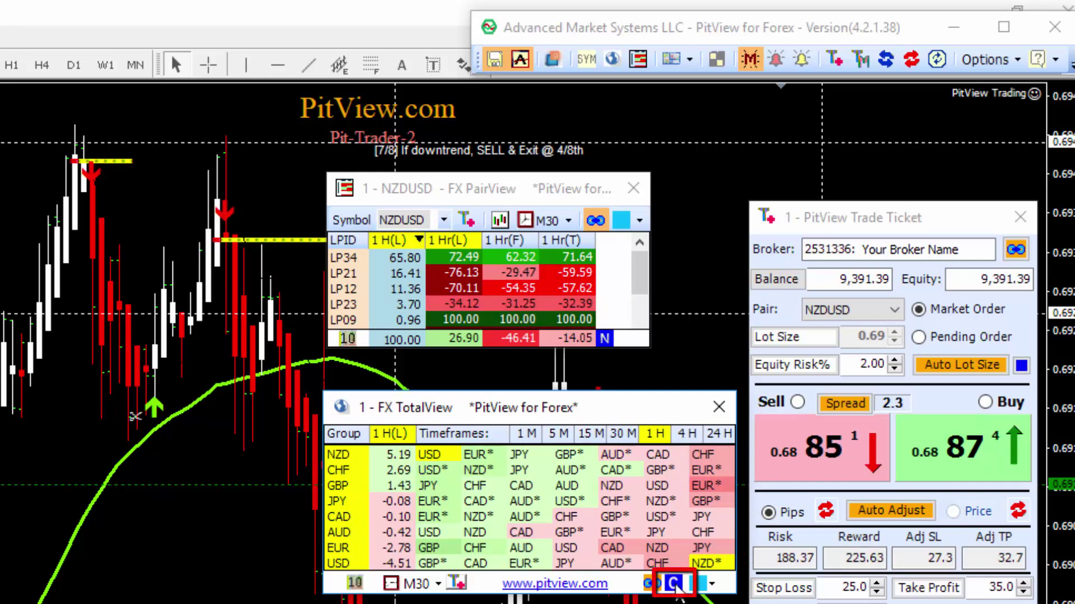
left_click(674, 584)
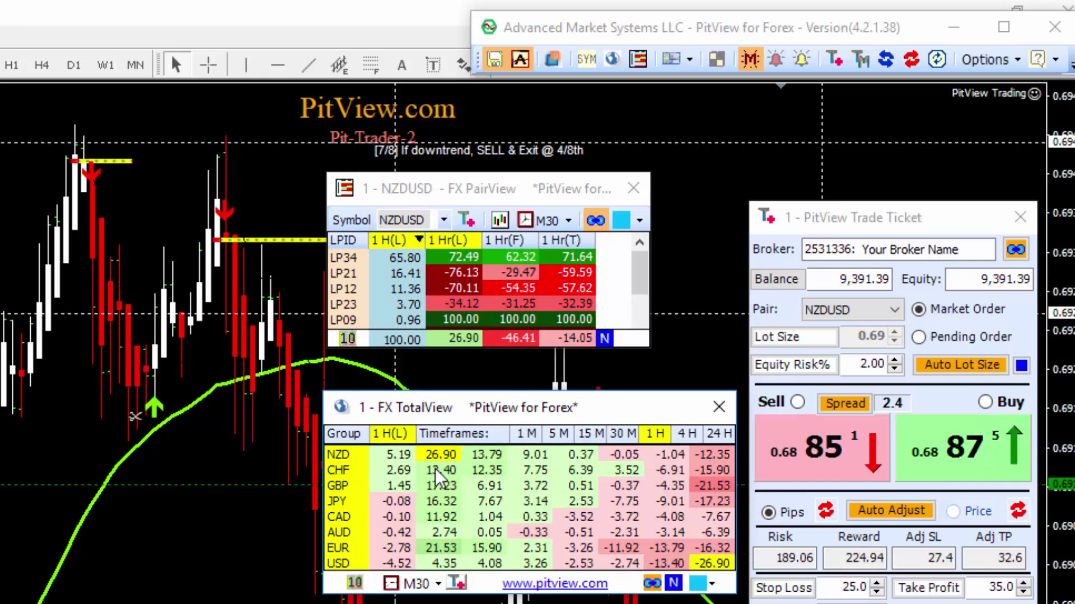
Move the FX PairView down over FX TotalView, then reposition it directly above TotalView
mouse_move(464, 195)
left_mouse_down()
mouse_move(449, 239)
mouse_move(450, 289)
mouse_move(456, 261)
left_mouse_up()
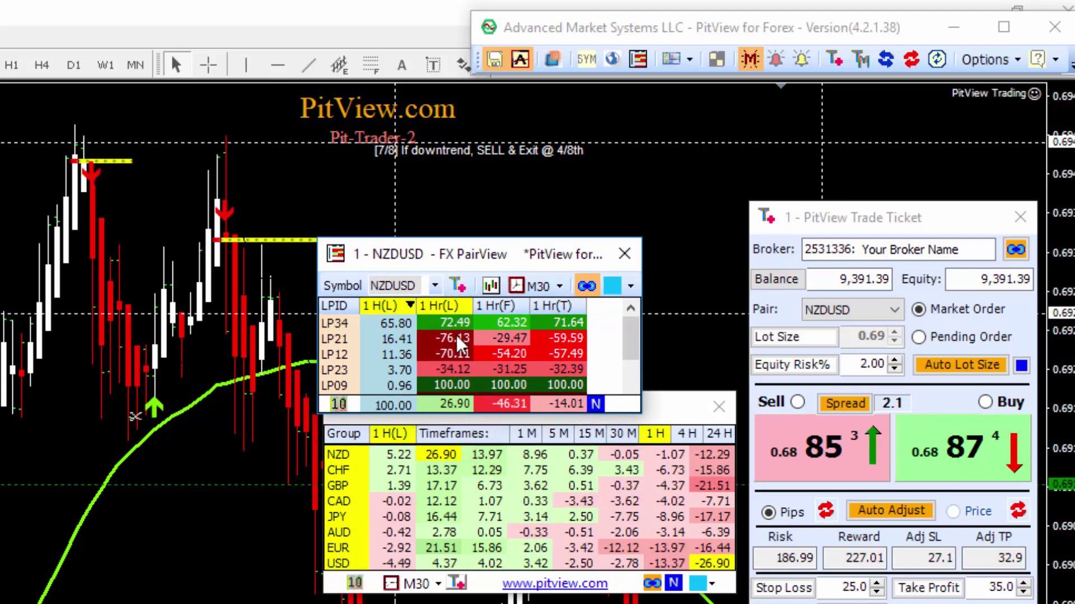
left_click_drag(462, 264, 459, 237)
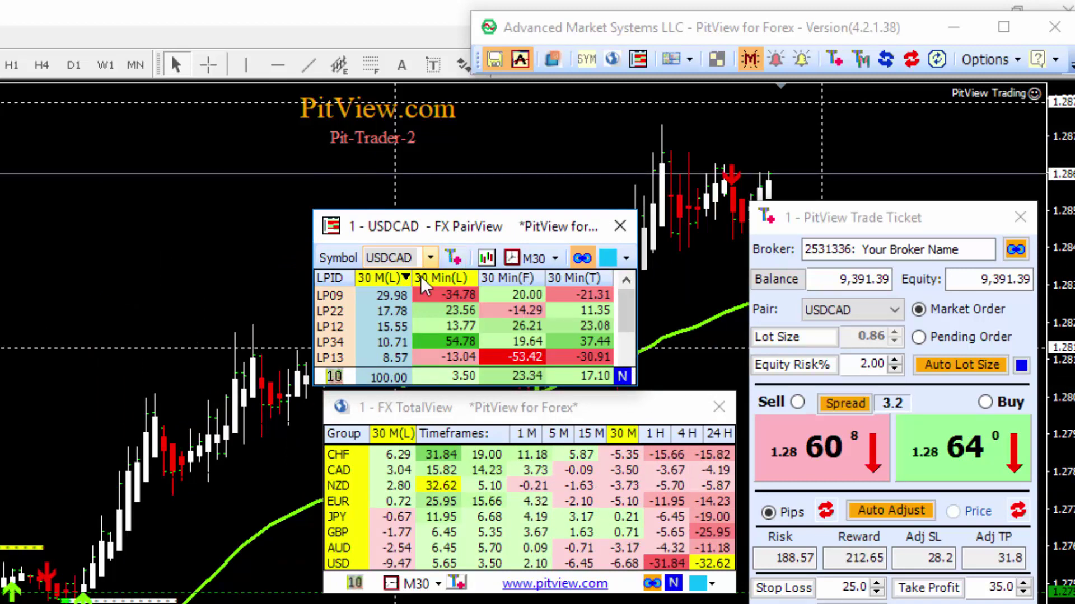
left_click(398, 270)
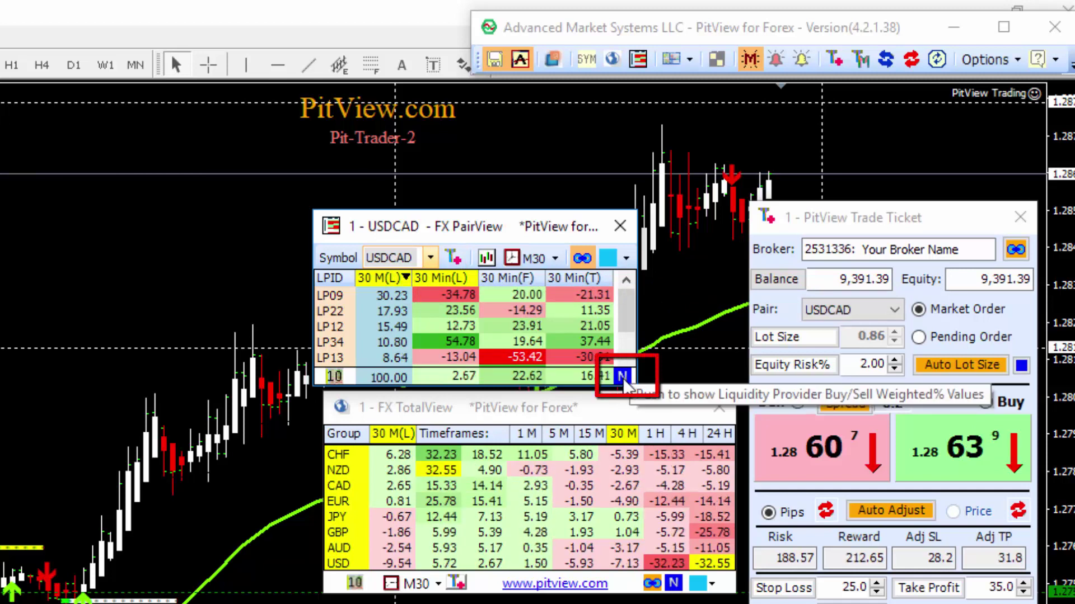
Toggle FX TotalView between net values (N) and currency names (C), leaving it on currency names
left_click(628, 408)
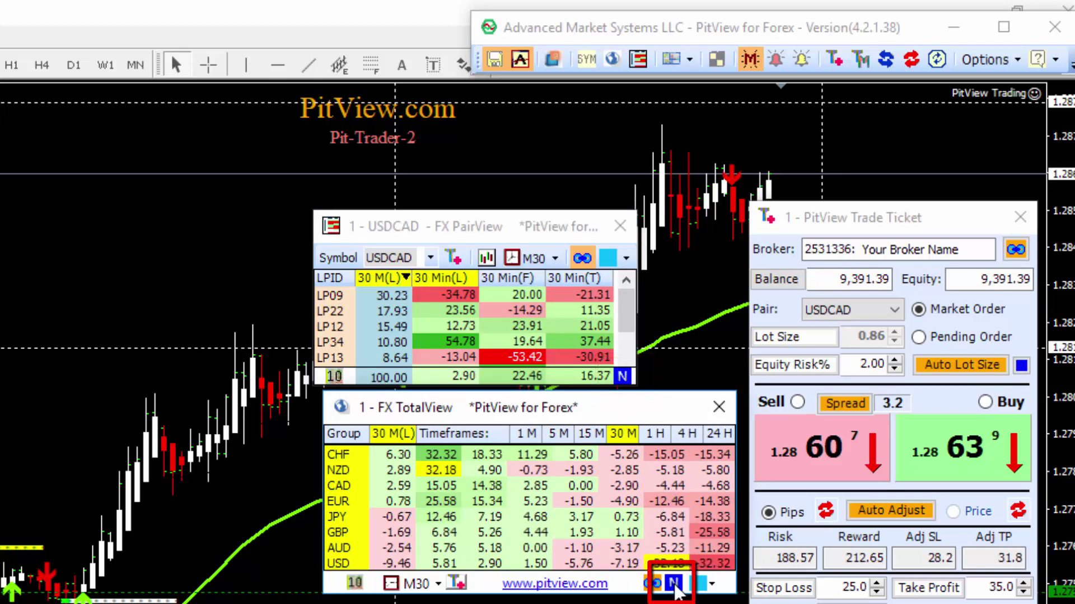
left_click(674, 583)
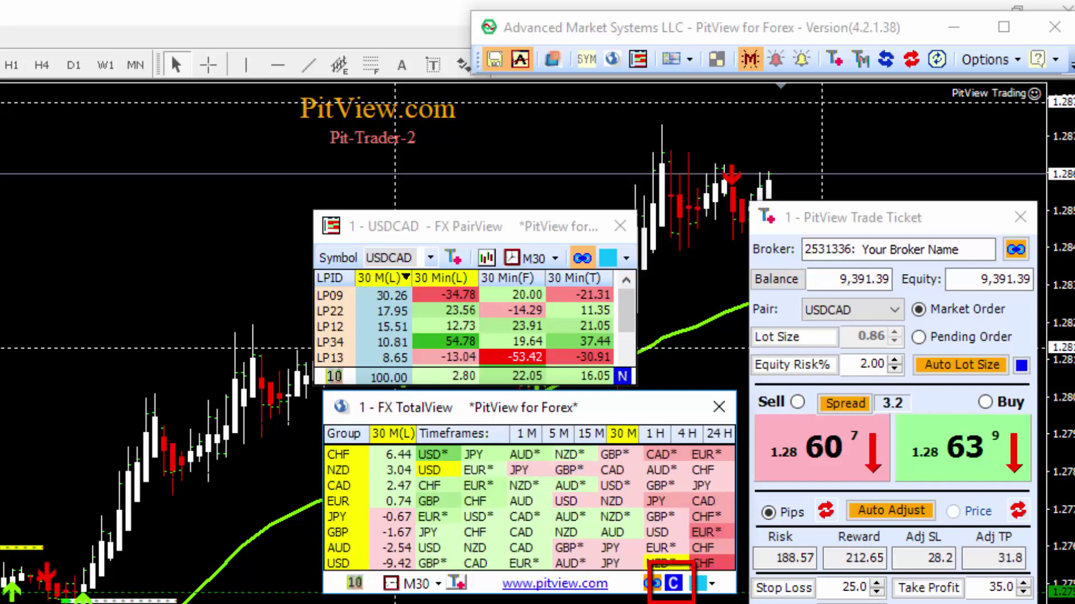
left_click(673, 584)
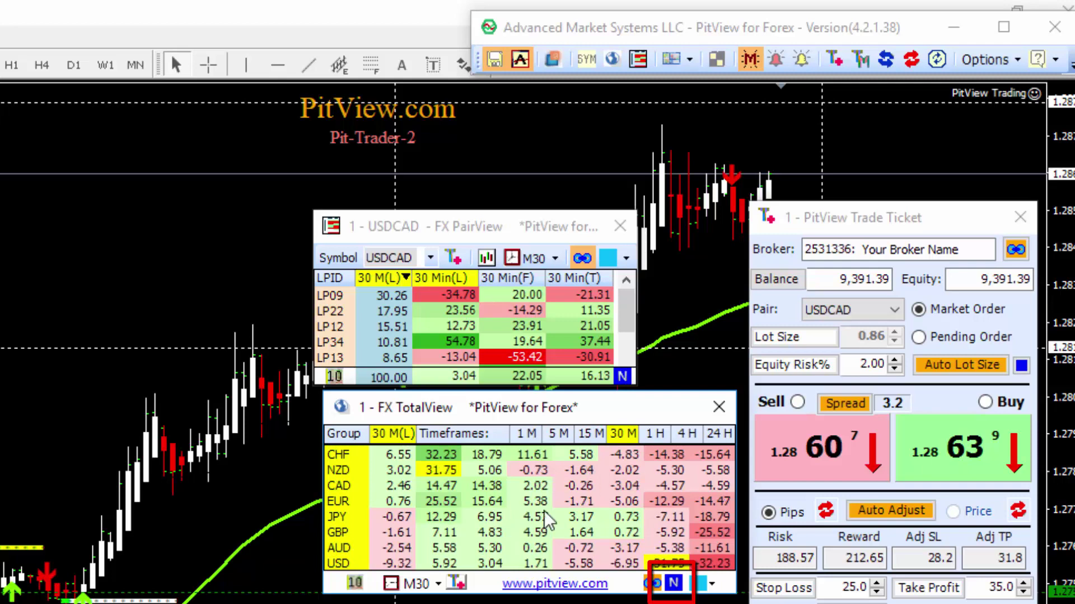
left_click(671, 584)
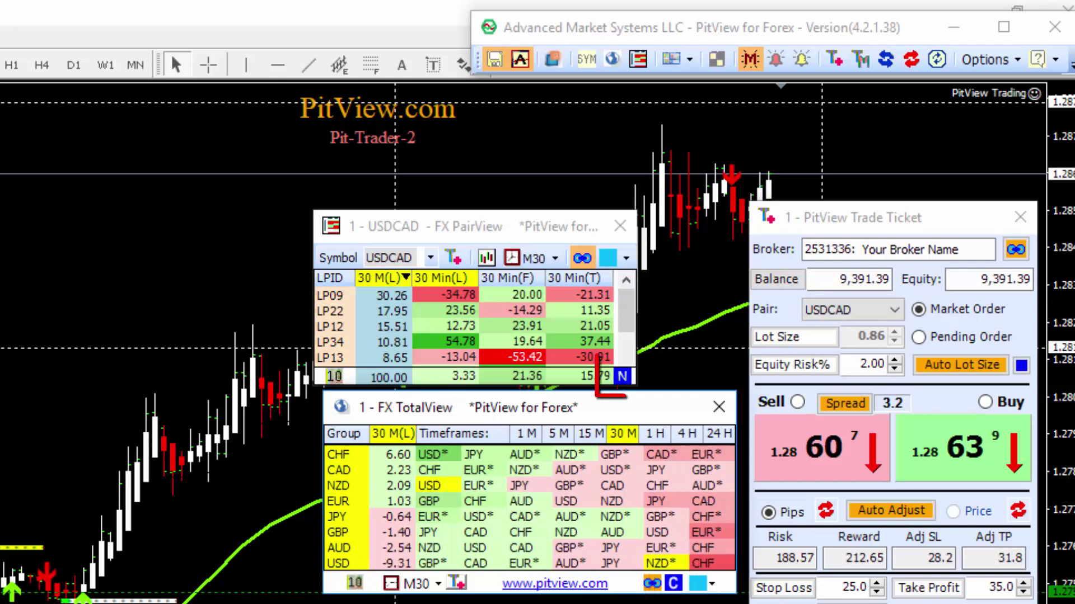
Set the linked USDCAD FX PairView to the 1-hour timeframe from FX TotalView and align the PairView above it
left_click(536, 227)
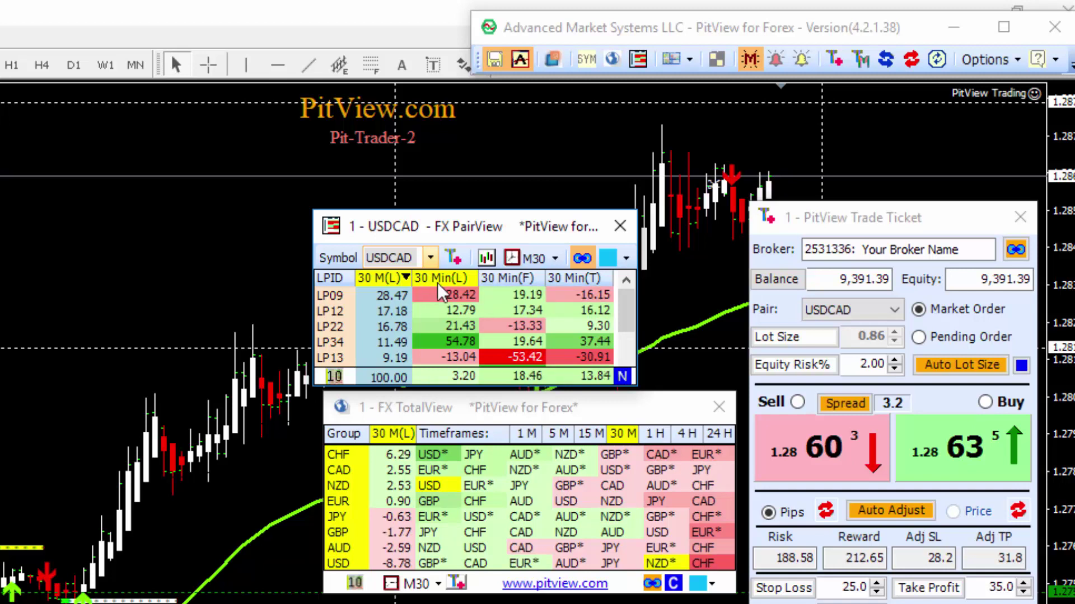
left_click(658, 433)
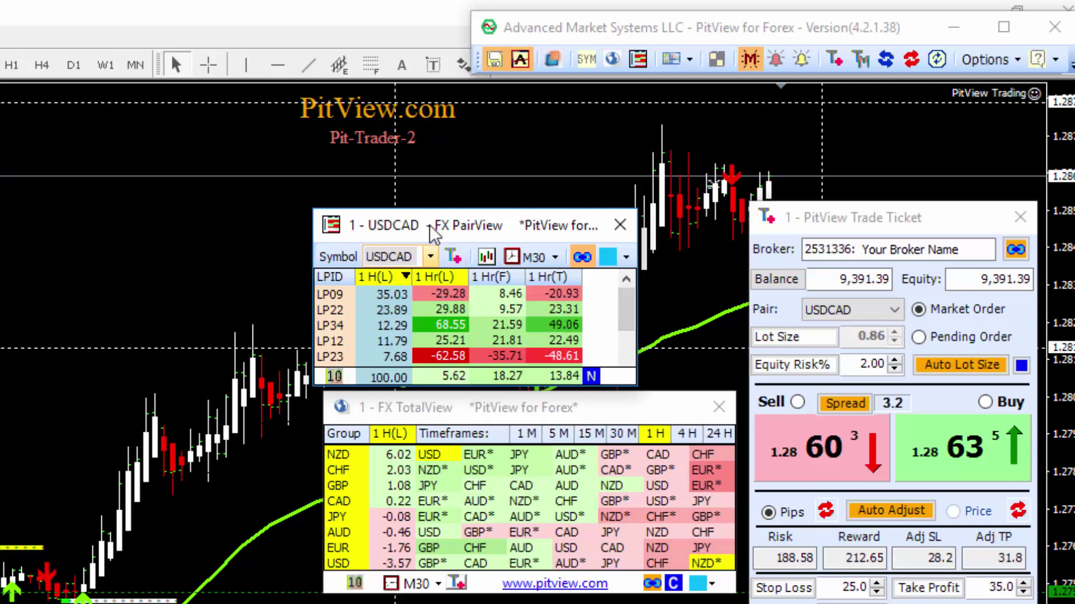
mouse_move(429, 225)
left_mouse_down()
mouse_move(448, 232)
mouse_move(436, 216)
left_mouse_up()
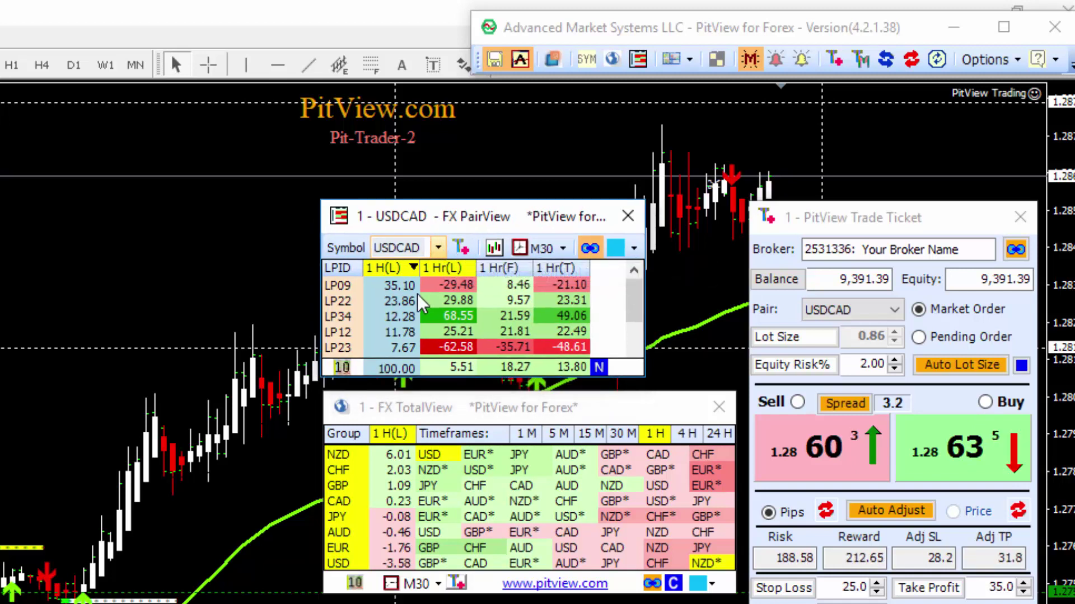
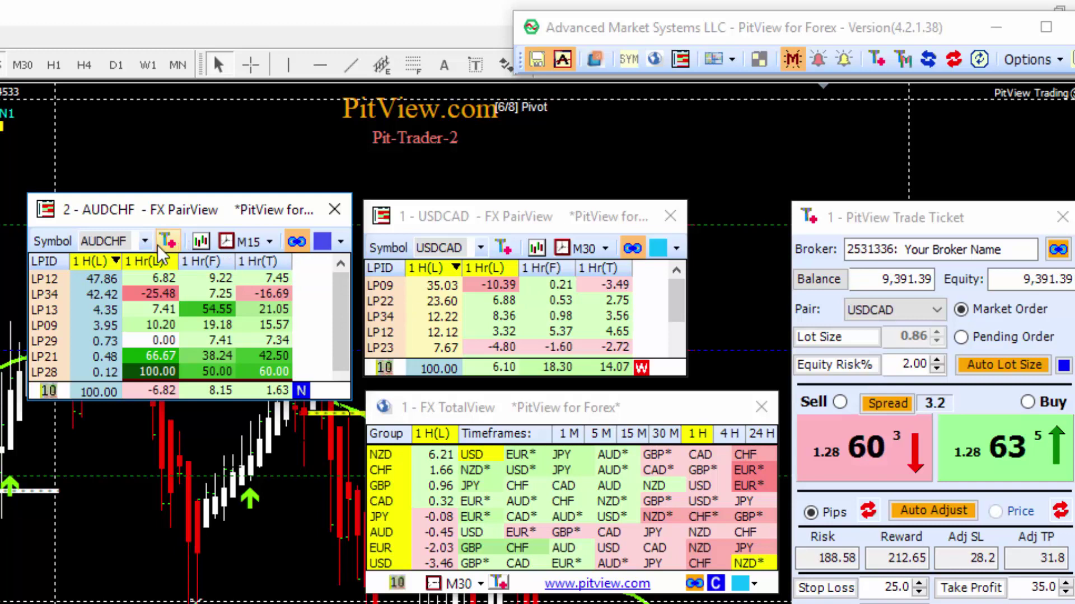
Change the symbol of the second FX PairView to USDCAD
left_click(144, 241)
key("u")
key("Return")
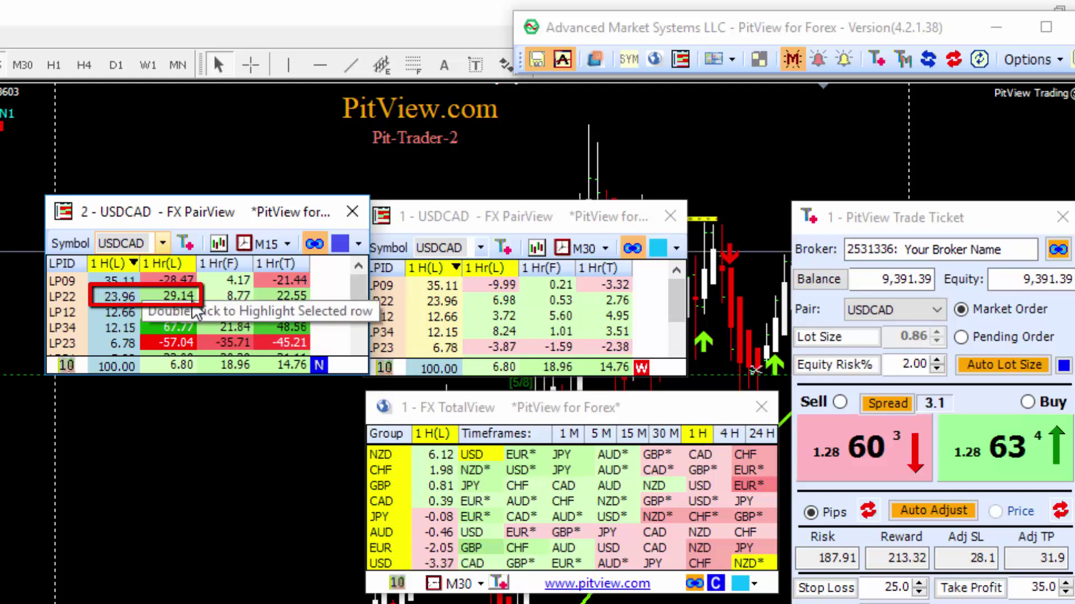
Toggle the LP22 row highlight in the first USDCAD PairView and move the second PairView clear of it
double_click(493, 300)
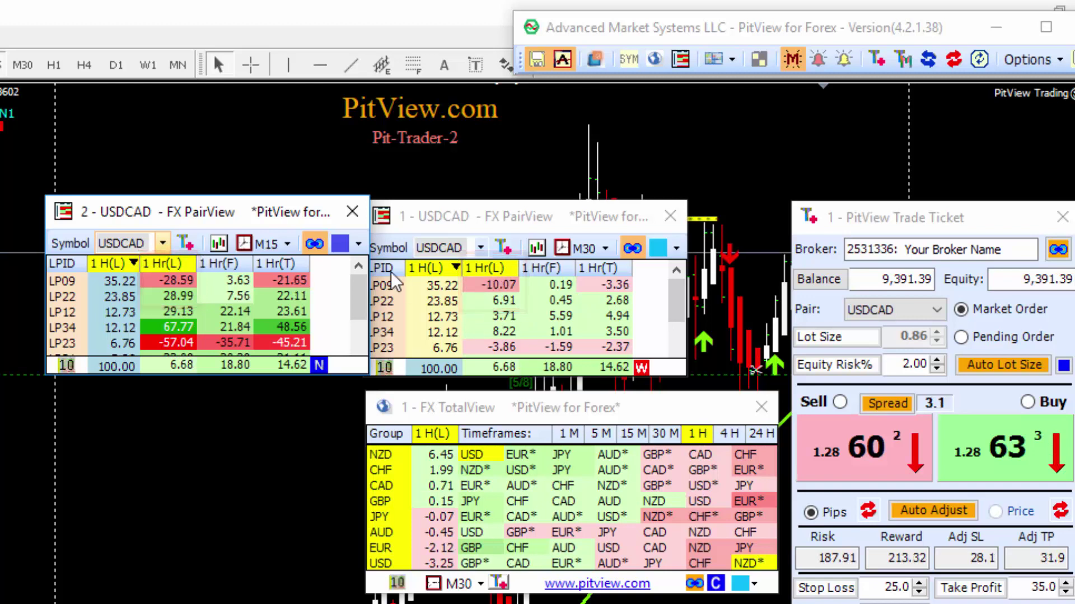
left_click_drag(196, 212, 165, 213)
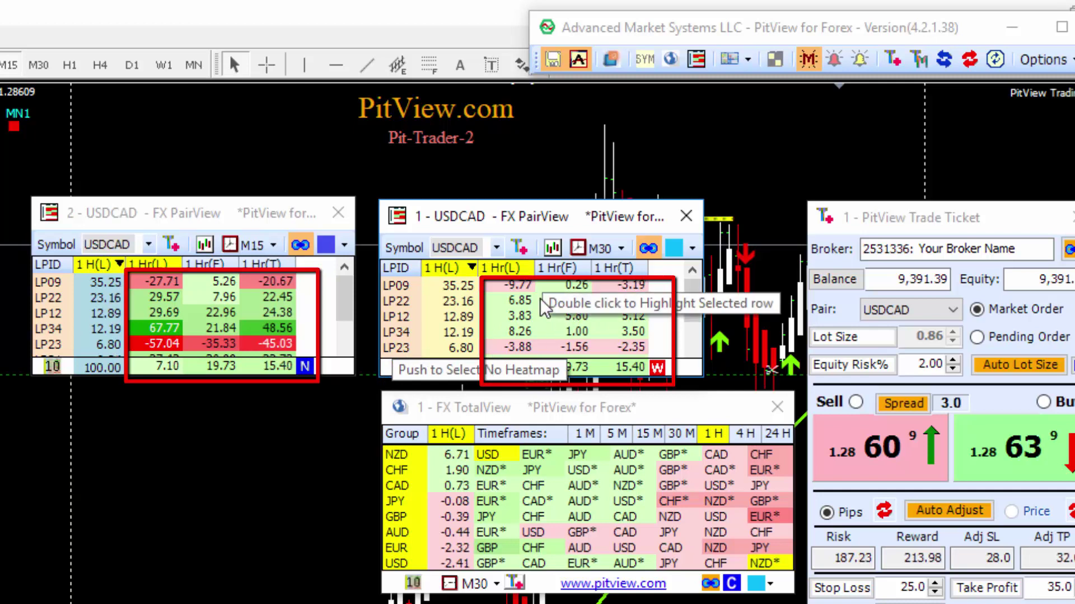
Cycle the first USDCAD FX PairView through the C, N and W value displays, ending on the weighted percentages (W)
left_click(657, 369)
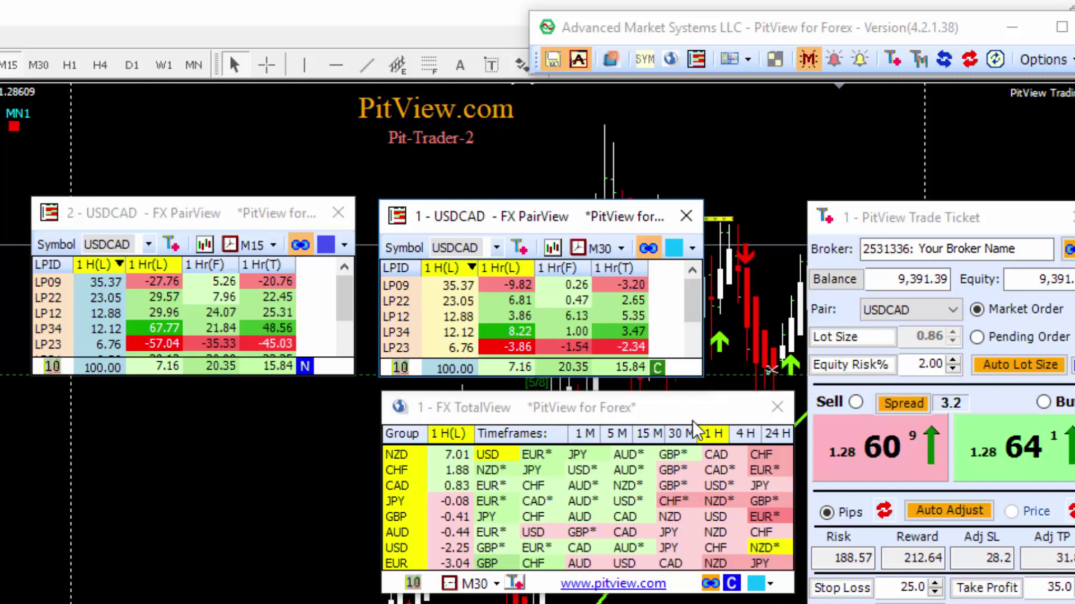
left_click(658, 368)
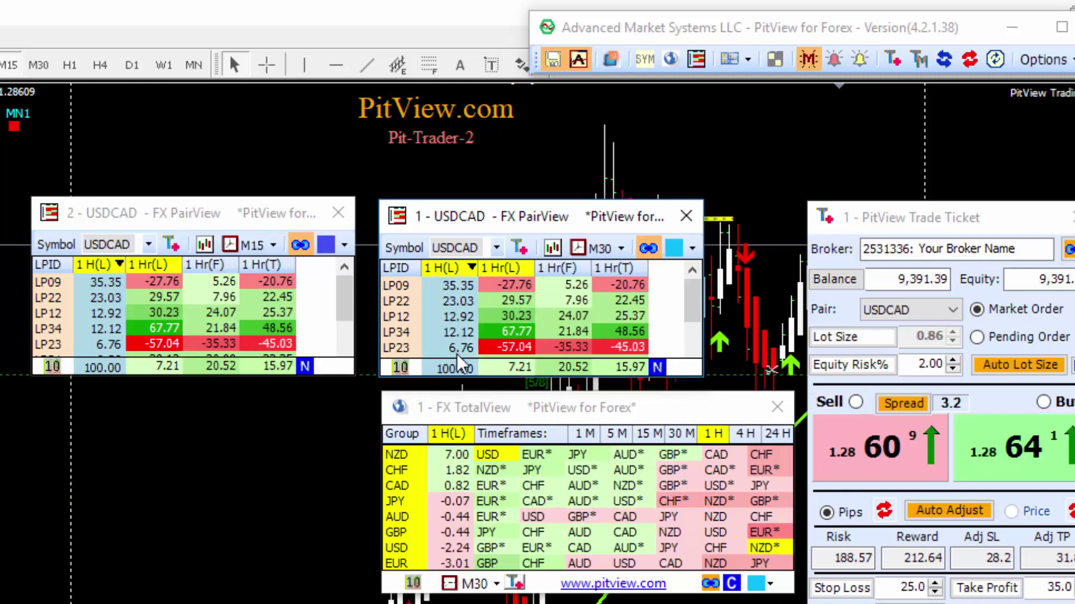
left_click(658, 368)
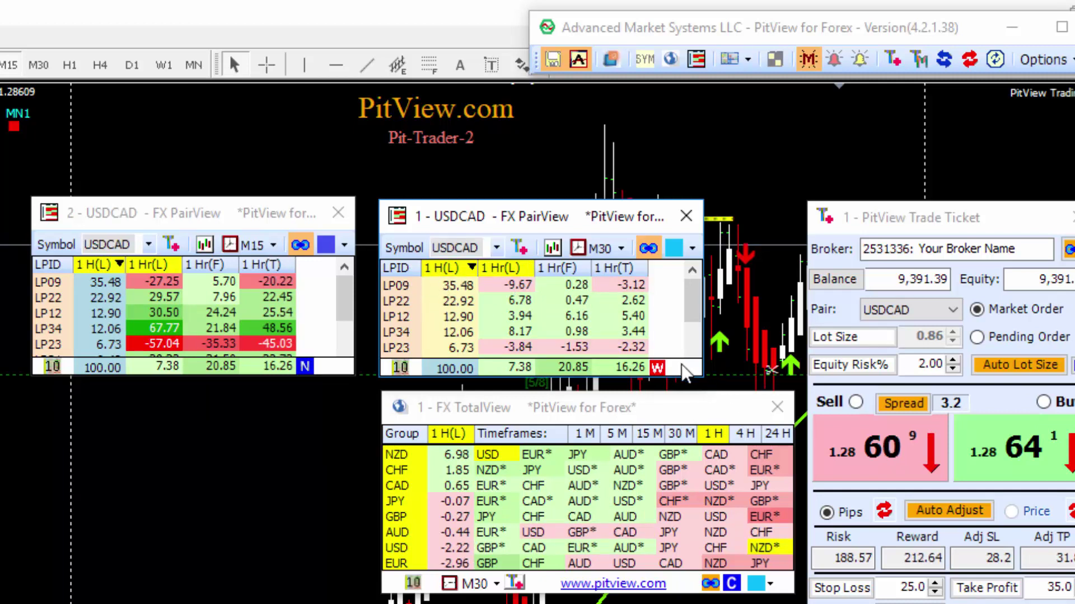
left_click(657, 368)
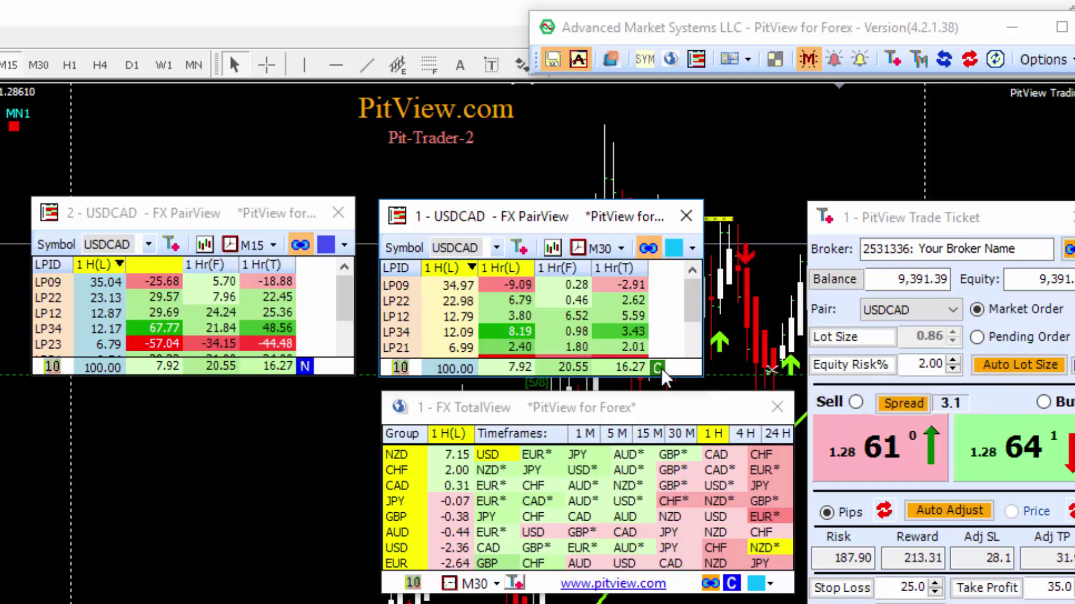
left_click(658, 368)
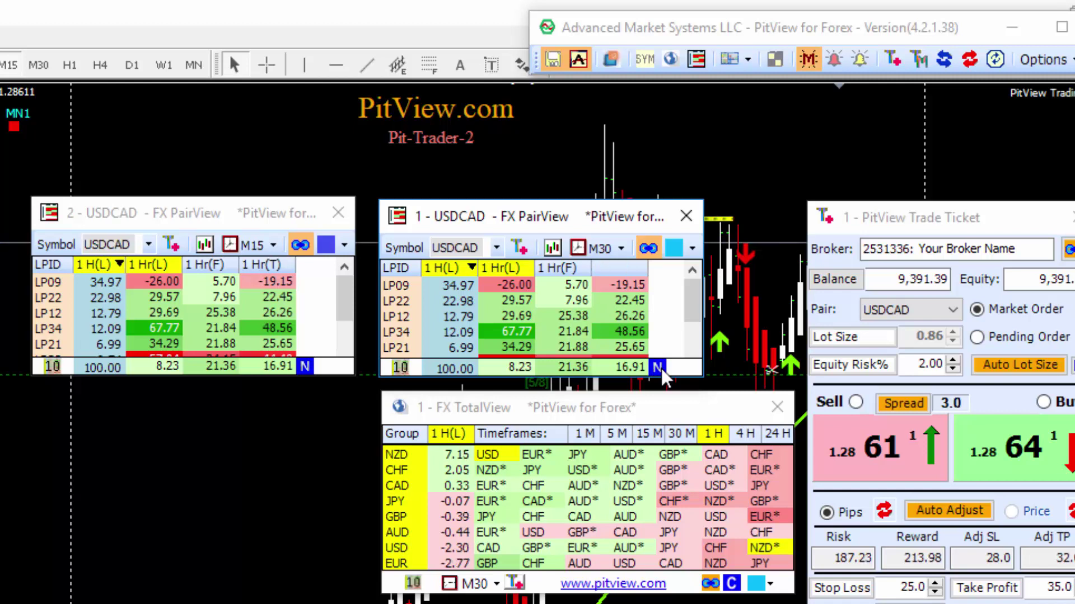
left_click(658, 368)
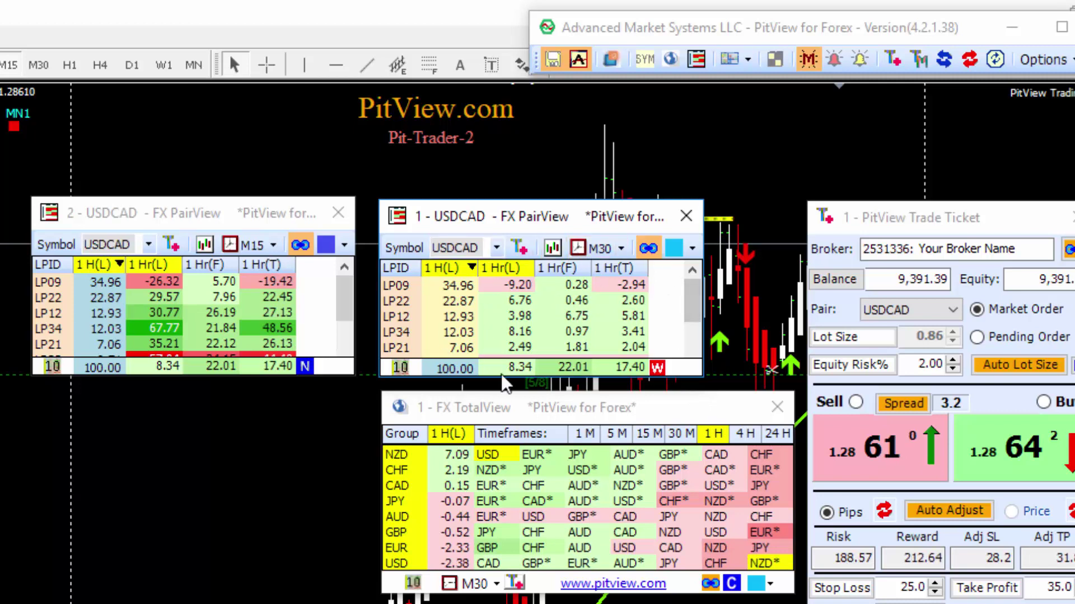
Switch FX TotalView from currency names (C) to net values (N)
left_click(732, 584)
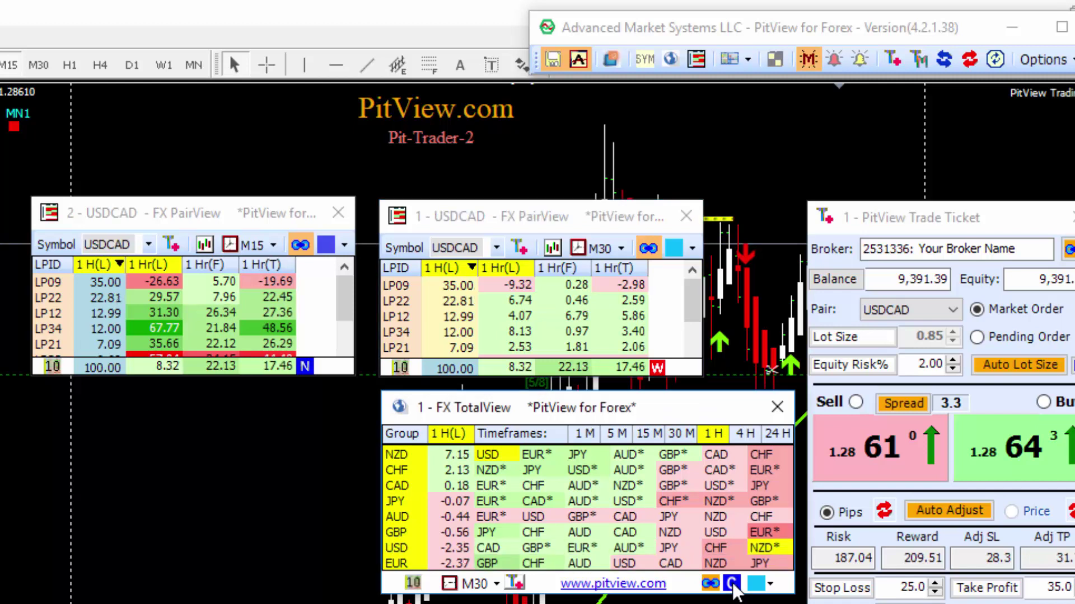
left_click(732, 584)
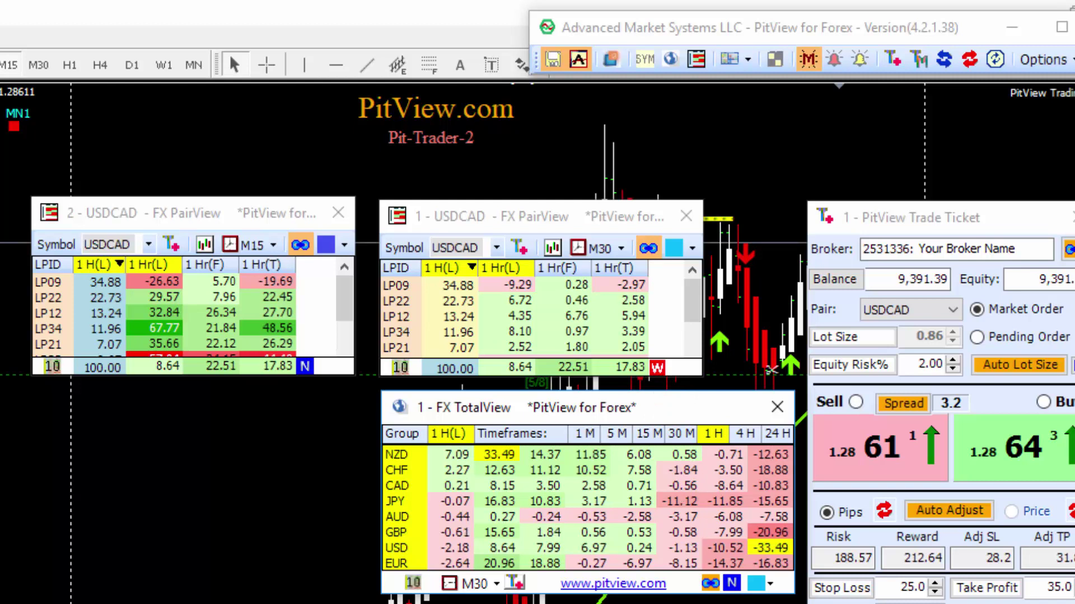
Review the available window options of the first USDCAD FX PairView, FX TotalView and the PitView Trade Ticket
left_click_drag(486, 214, 490, 212)
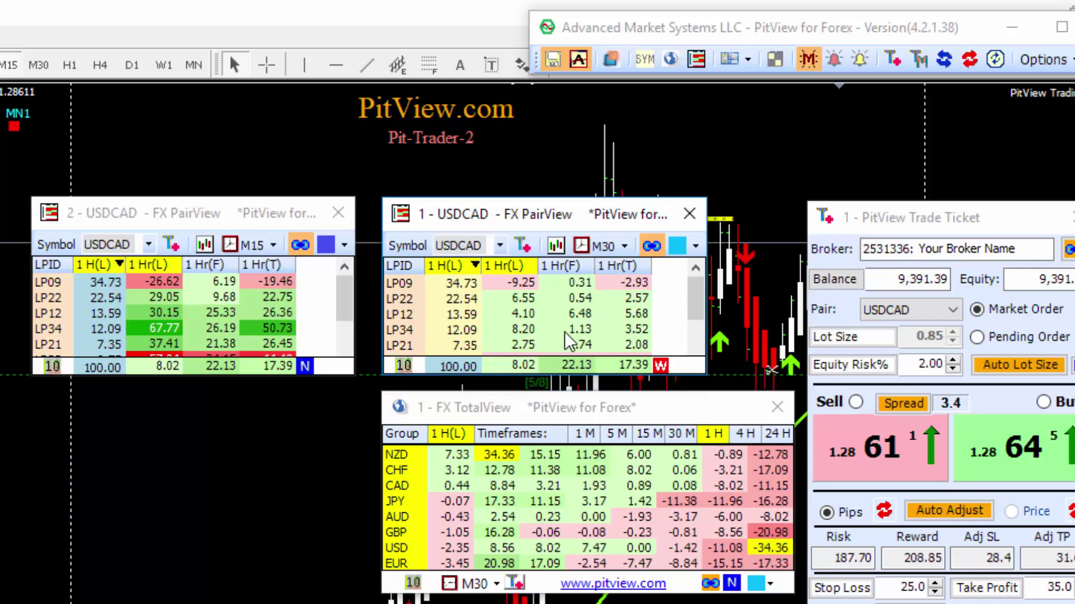
right_click(500, 300)
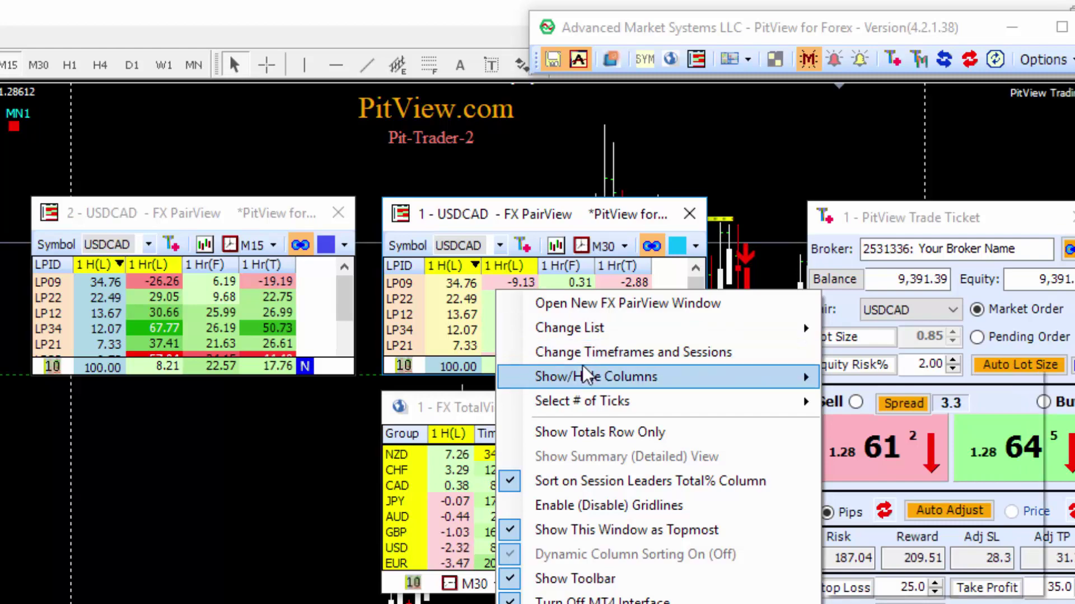
mouse_move(585, 373)
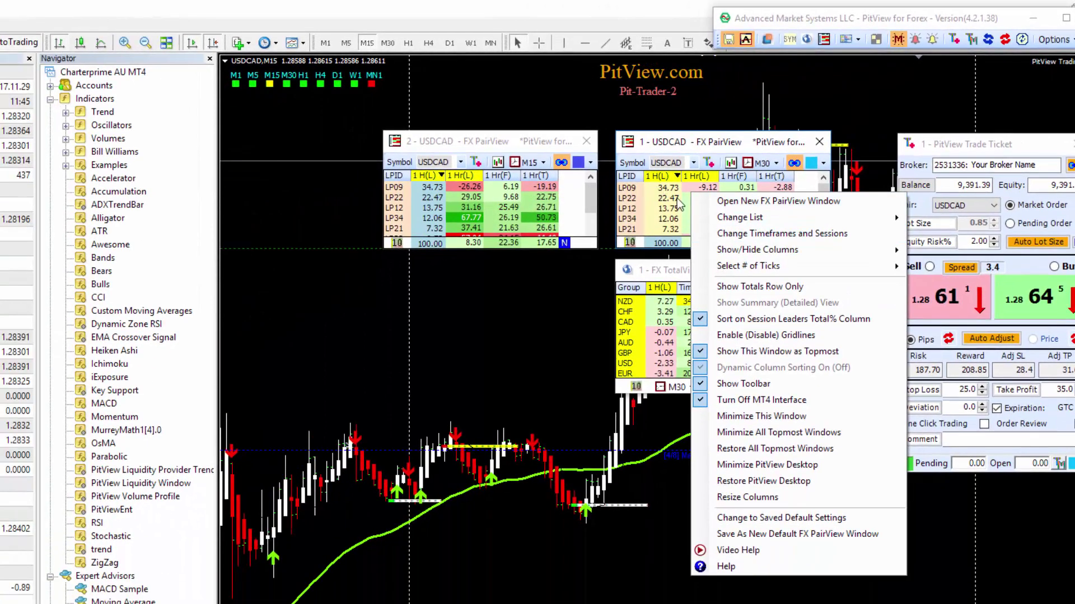
right_click(677, 203)
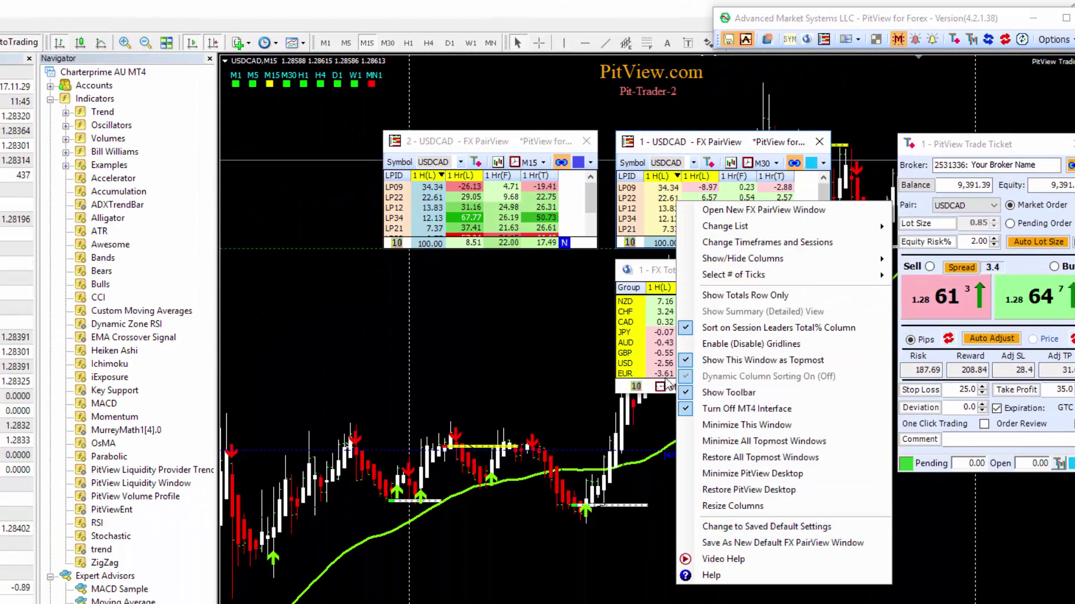
right_click(652, 331)
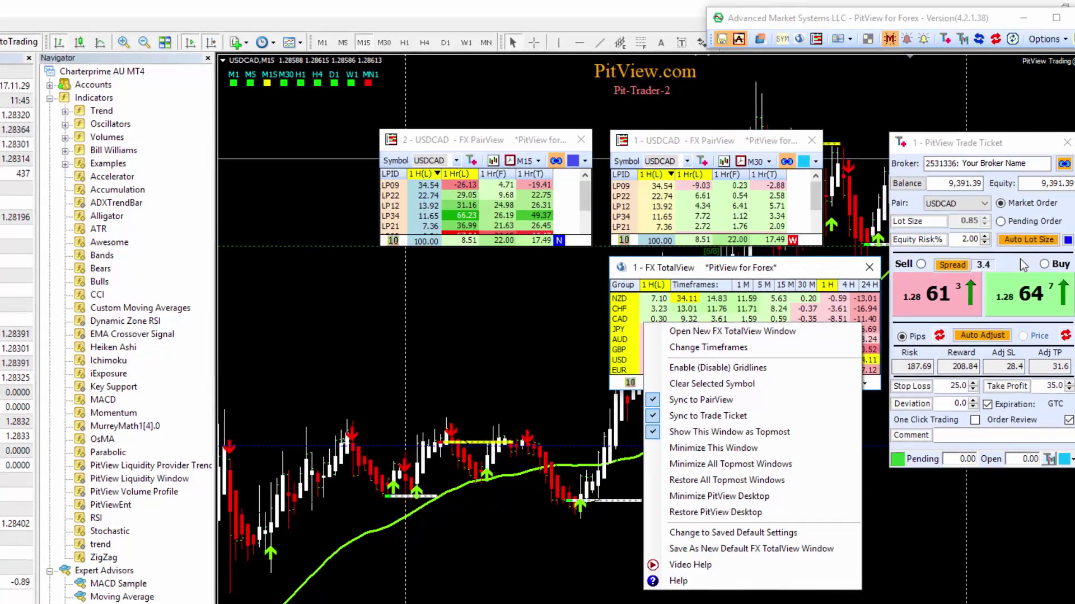
right_click(1028, 270)
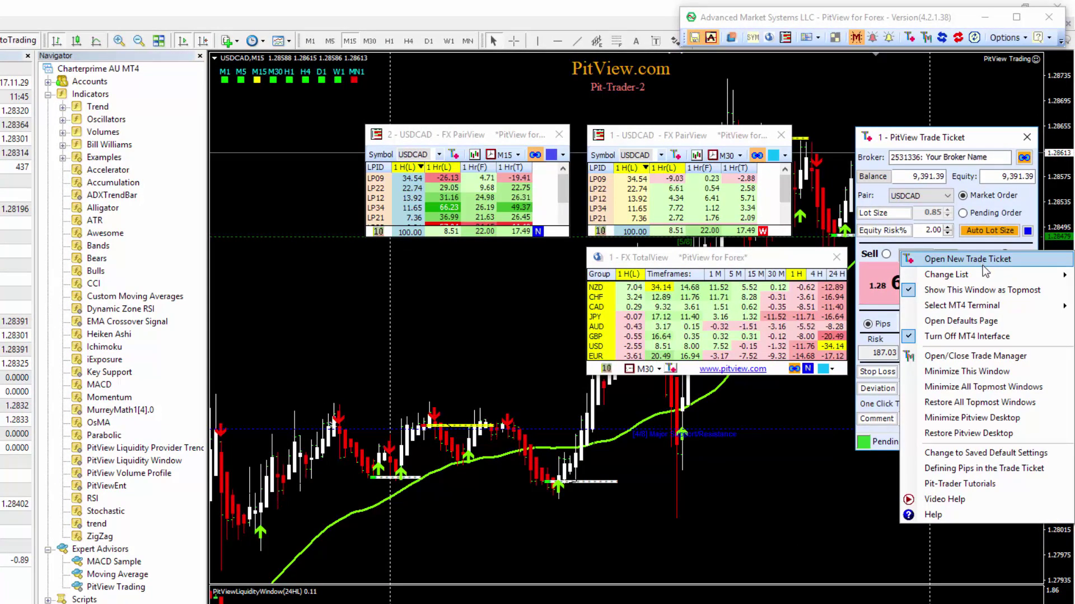
Review the first FX PairView's options again down to Video Help, and dismiss them without choosing any
right_click(657, 194)
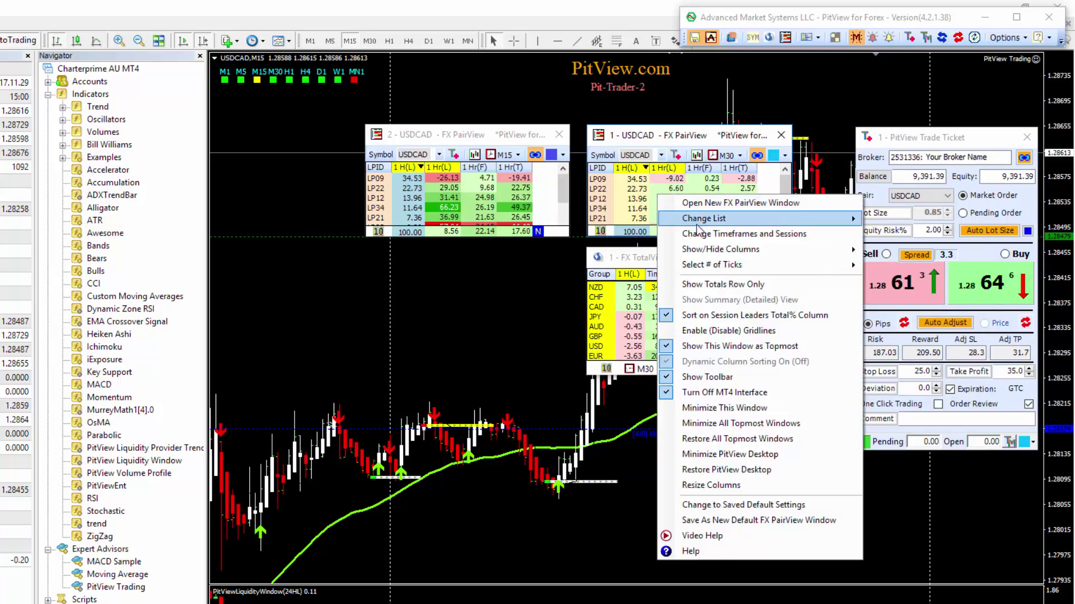
mouse_move(697, 226)
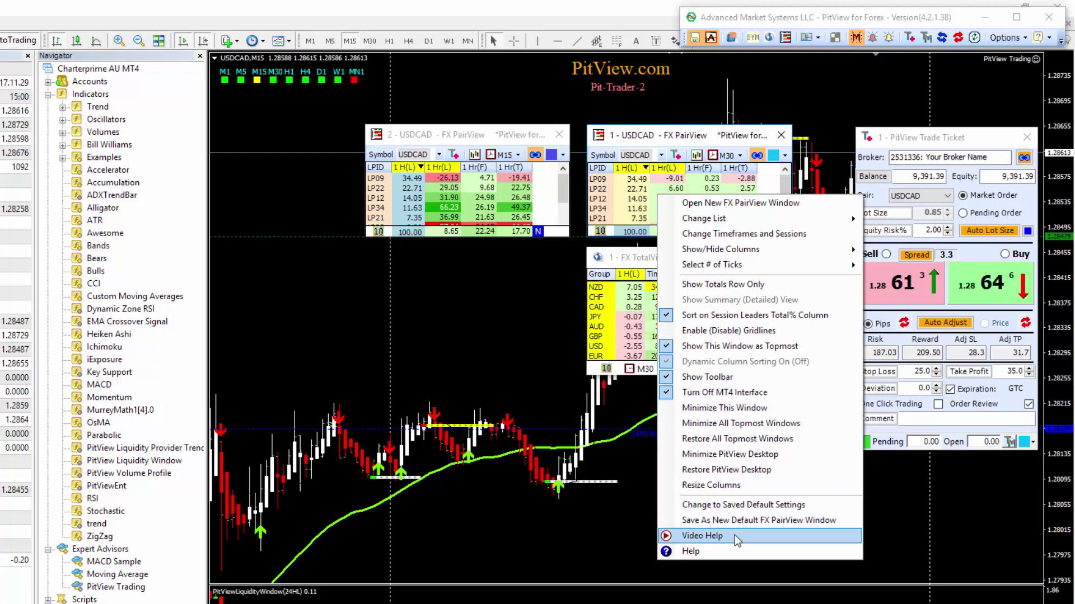
left_click(559, 437)
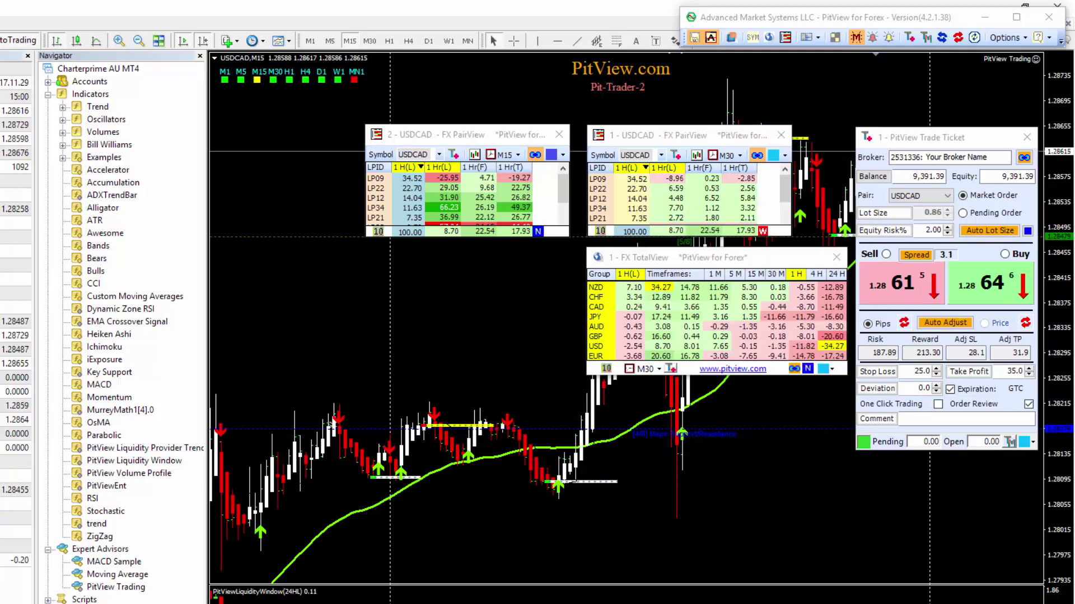